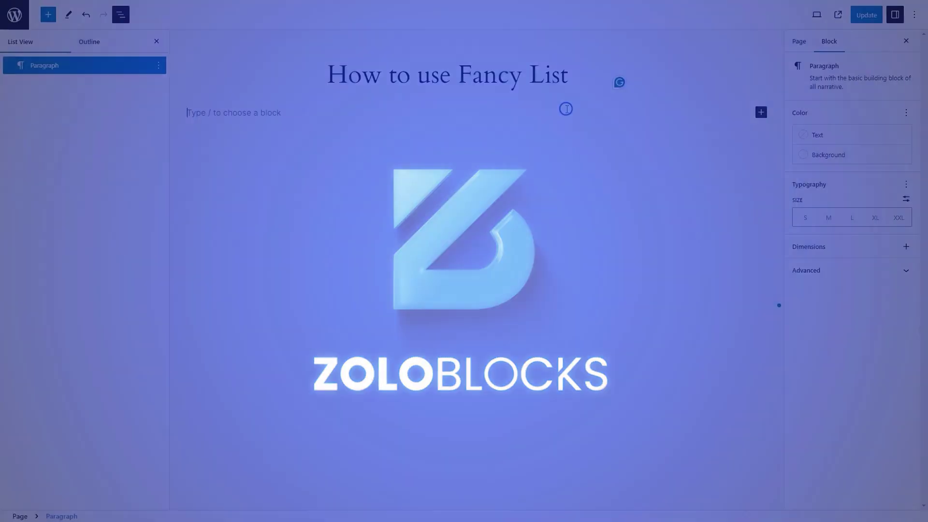
Add a Container block below the page title with a single-column layout
click(566, 110)
text(/)
key(Return)
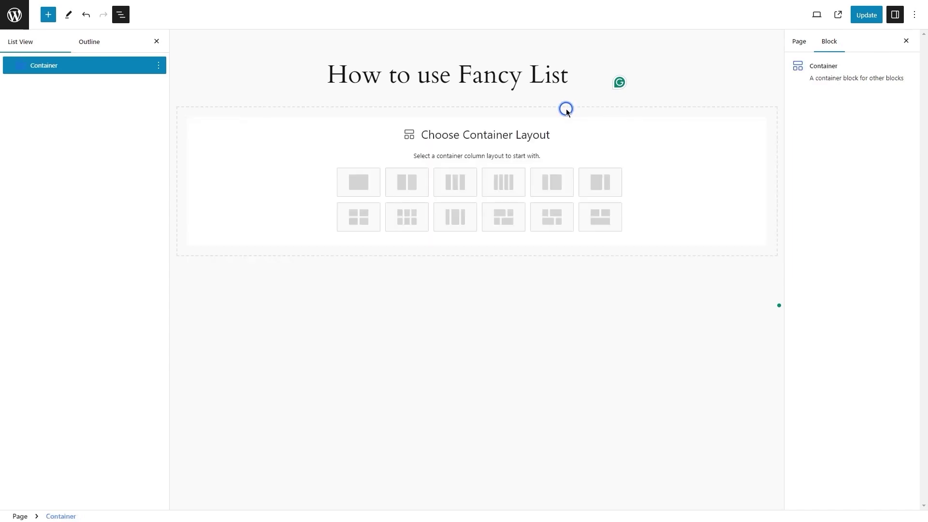
click(354, 190)
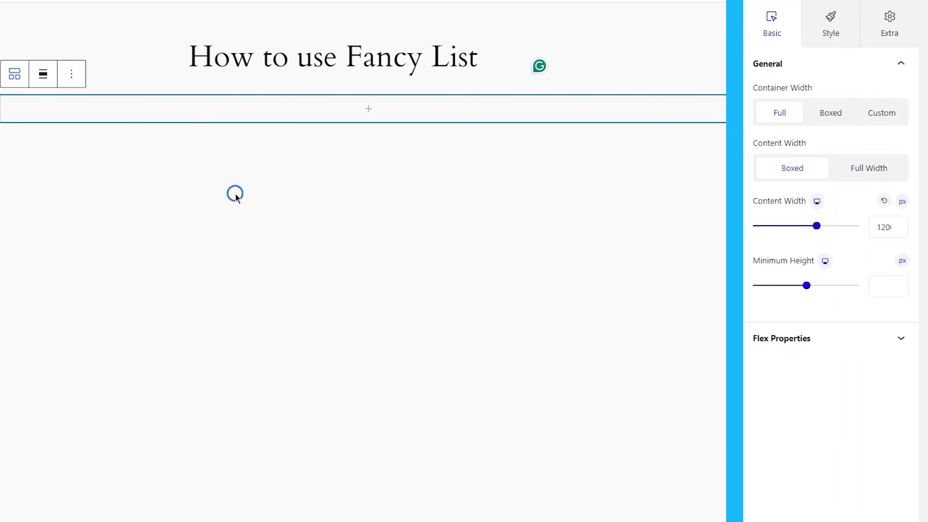
Unlink the container's padding sides and set the top and bottom padding to 70 px
click(882, 29)
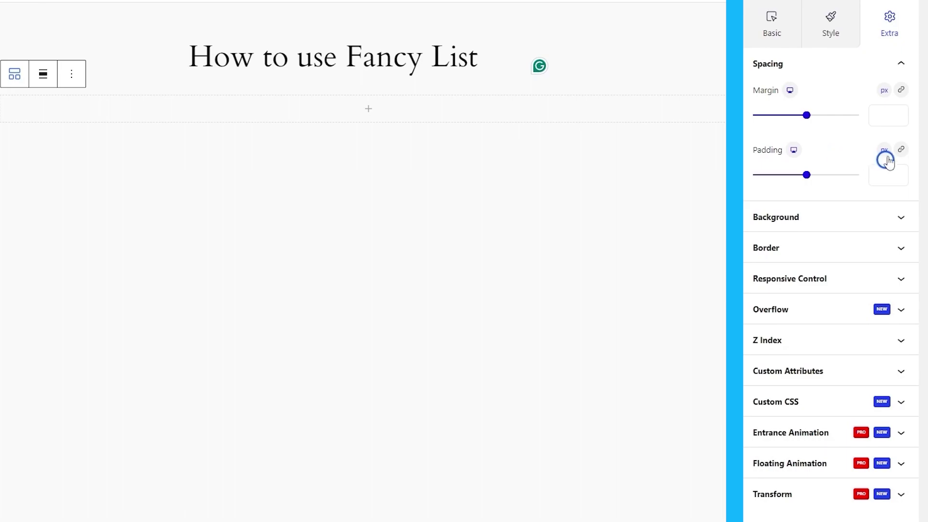
click(771, 175)
text(70)
click(823, 189)
click(838, 177)
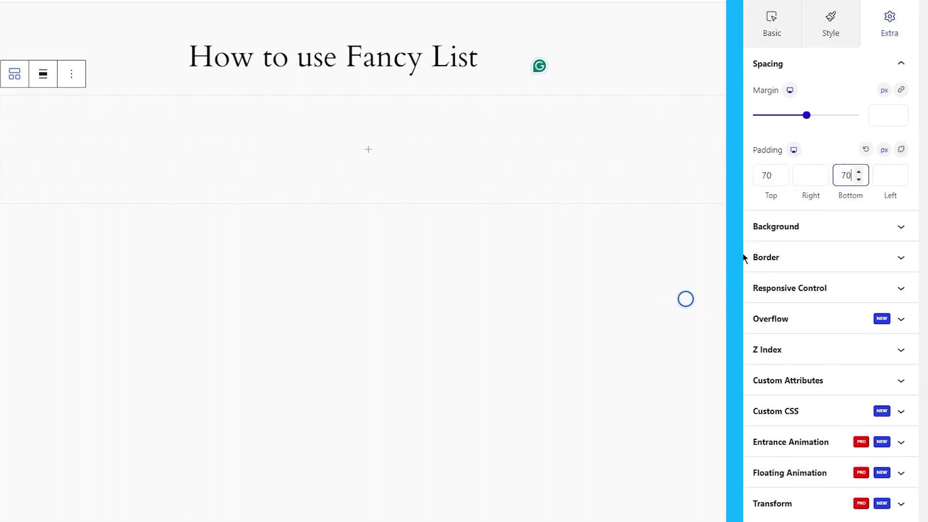
Set the container's classic background color to hex FCFBF7
click(773, 226)
click(900, 214)
double_click(805, 445)
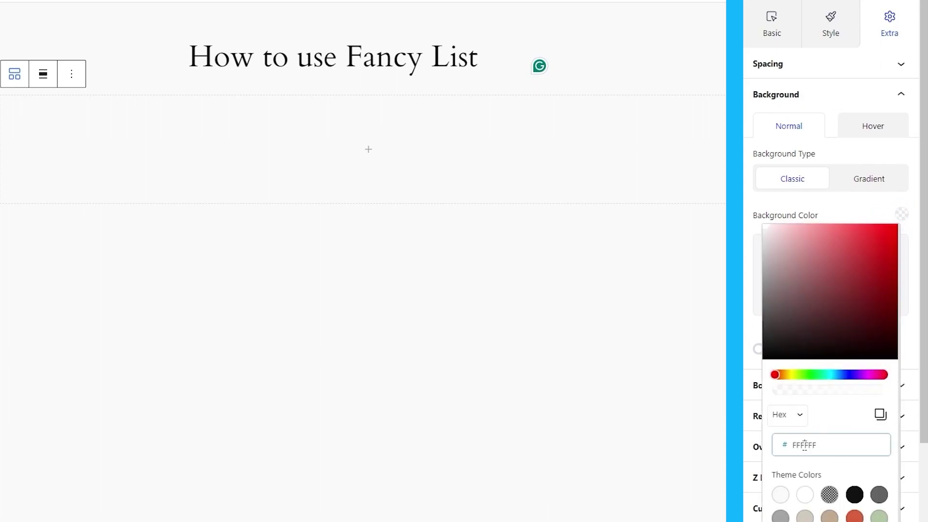
text(FCFBF7)
Insert a Fancy list block inside the container
click(369, 149)
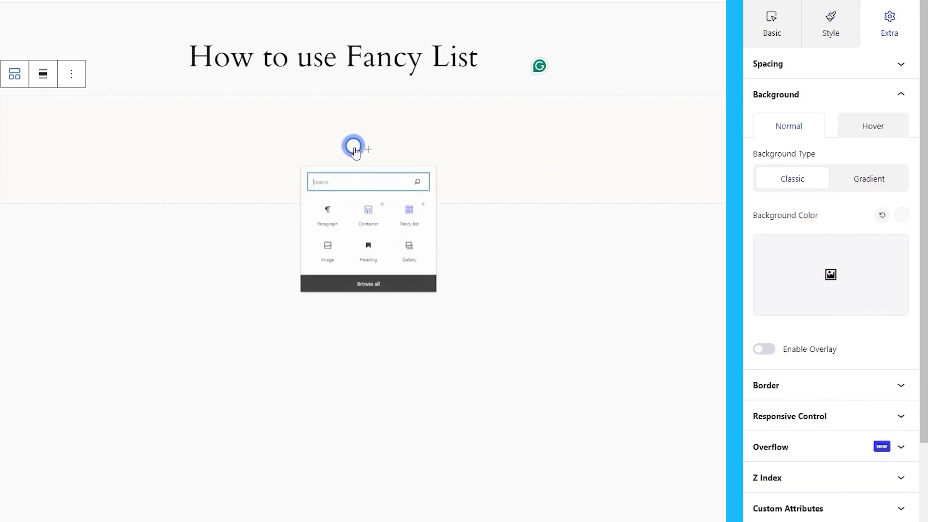
text(fan)
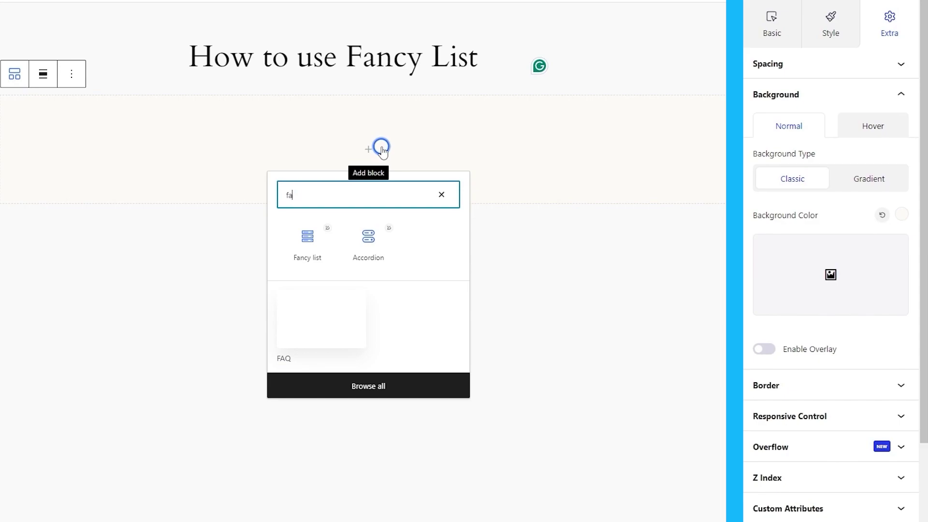
click(324, 246)
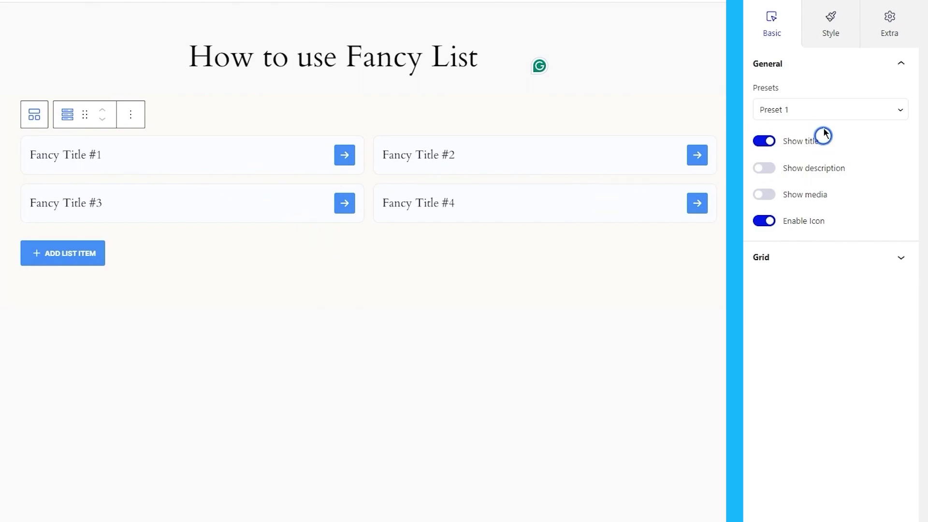
Try Presets 2, 3, 4 and 5 on the Fancy list and return it to Preset 1
click(818, 109)
click(817, 137)
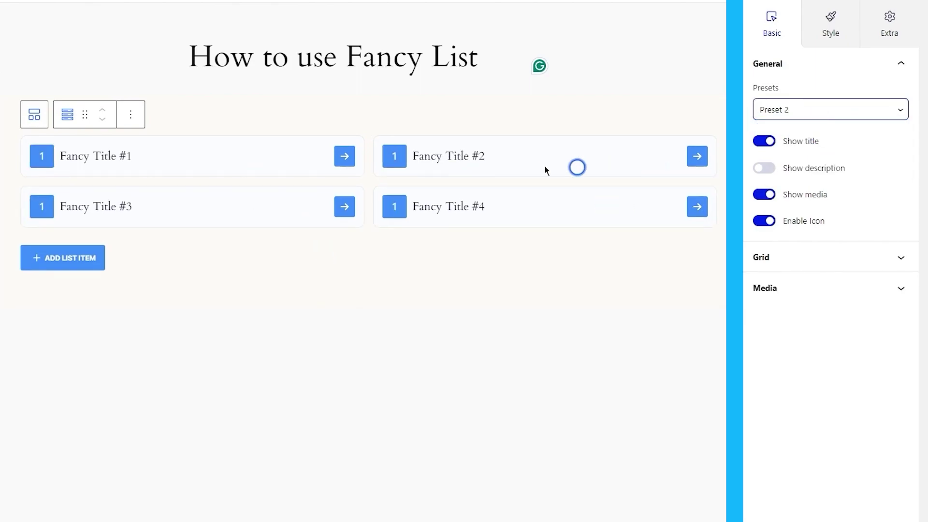
click(793, 125)
click(790, 149)
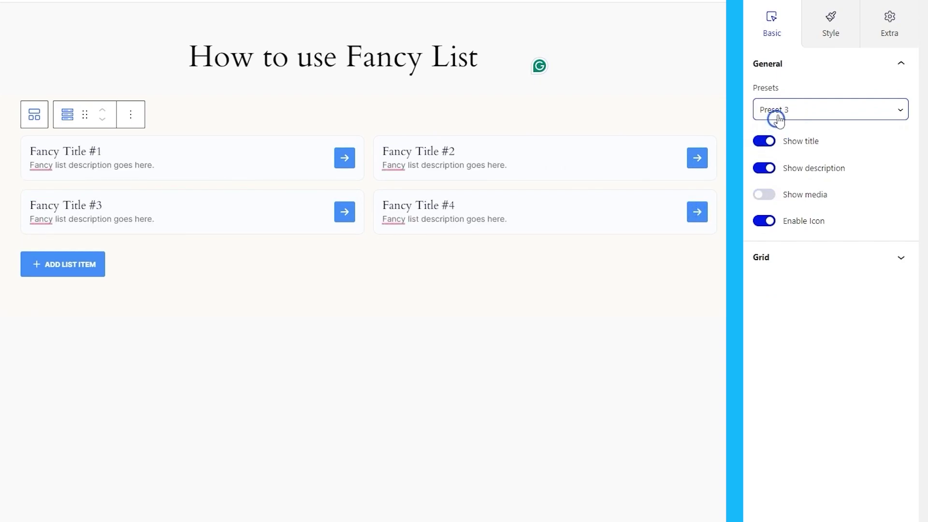
click(778, 116)
click(787, 159)
click(768, 117)
click(776, 172)
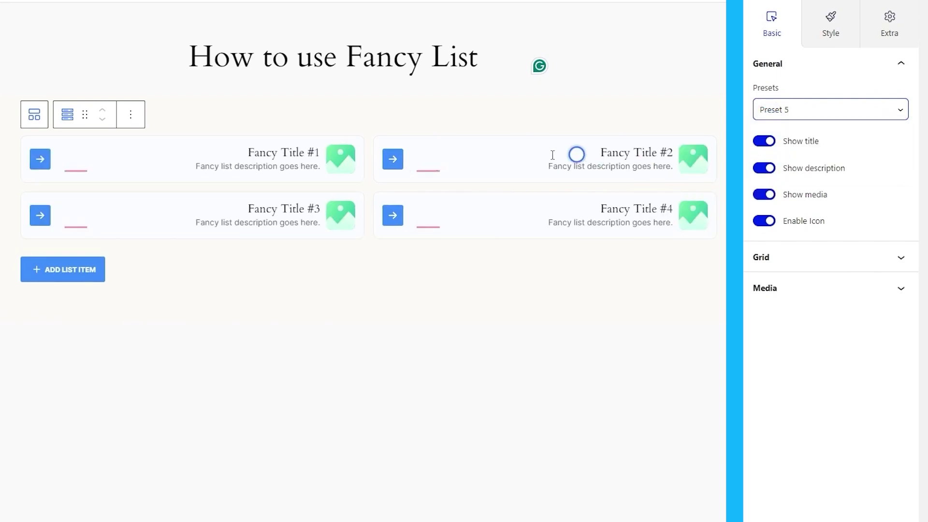
click(795, 112)
click(786, 124)
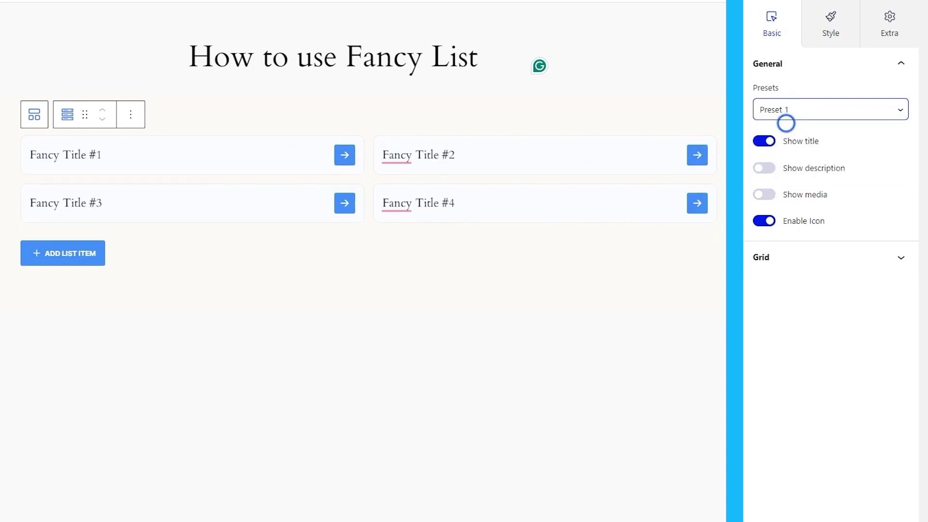
Enable descriptions for the Fancy list items, and try the media display before switching it off again
click(764, 167)
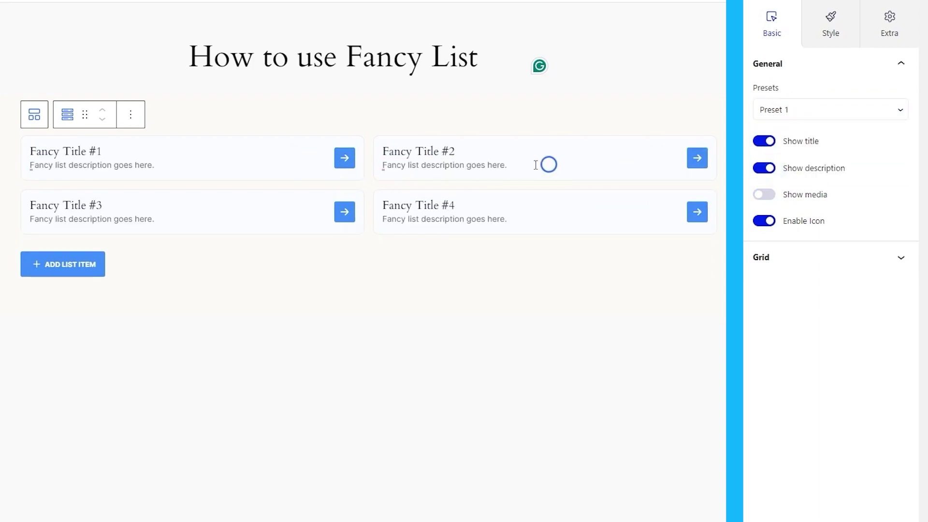
click(763, 194)
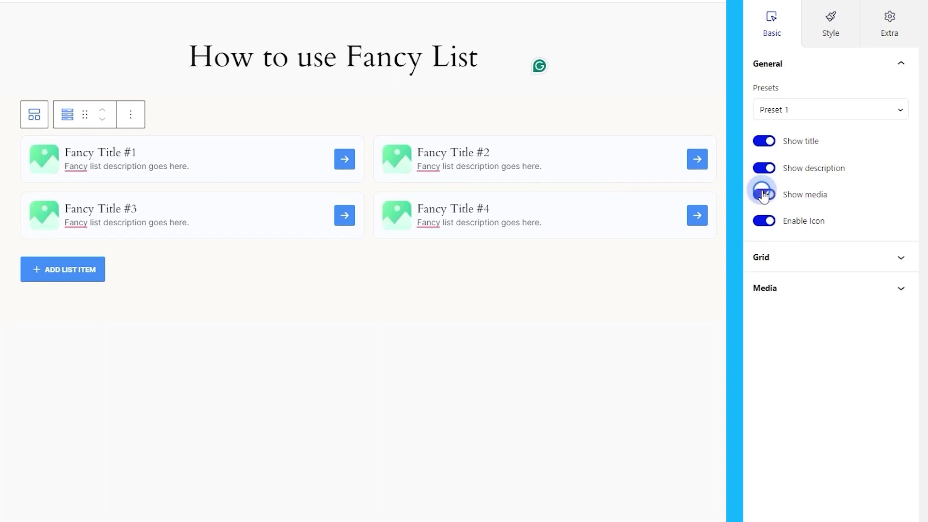
click(763, 195)
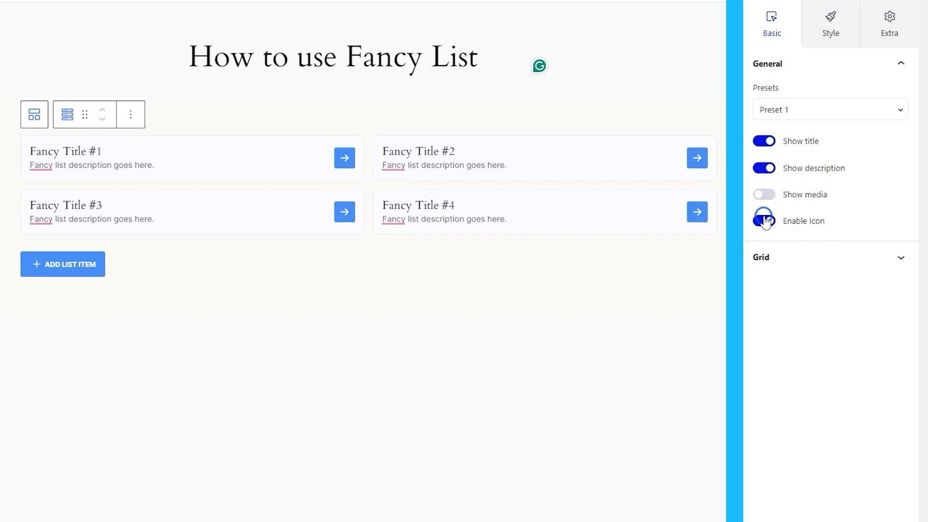
Try a three-column grid for the Fancy list and return it to two columns
click(769, 263)
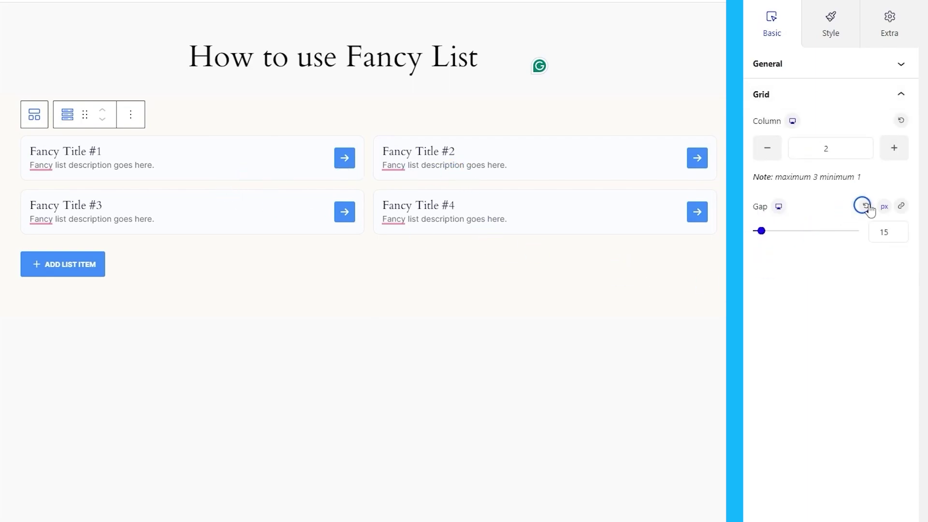
click(877, 232)
click(896, 149)
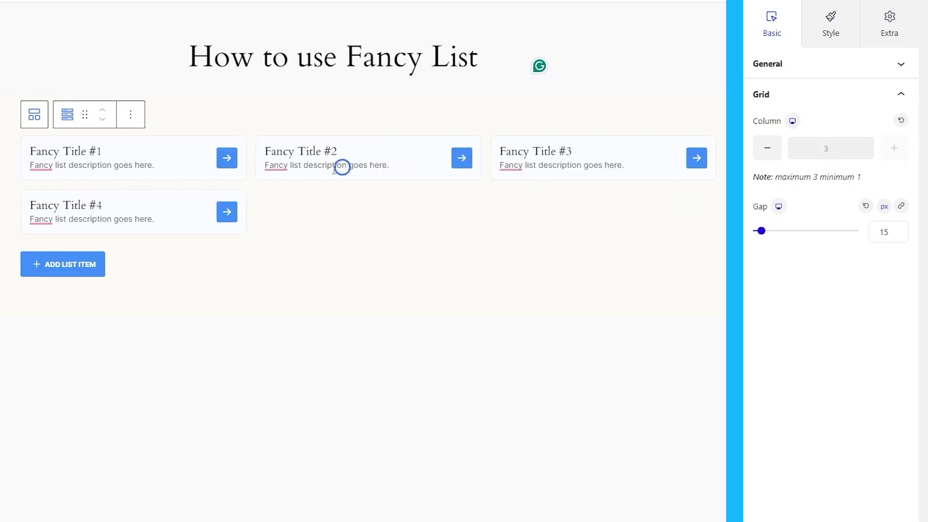
click(762, 150)
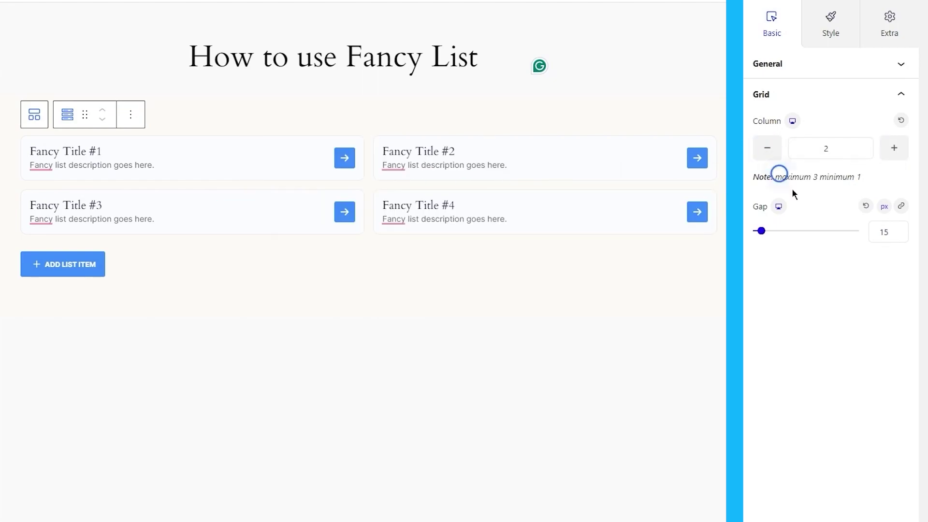
Unlink the grid gap of the Fancy list and set both the row and column gap to 15 px
click(901, 206)
click(806, 247)
drag(816, 251, 807, 247)
click(875, 244)
double_click(878, 245)
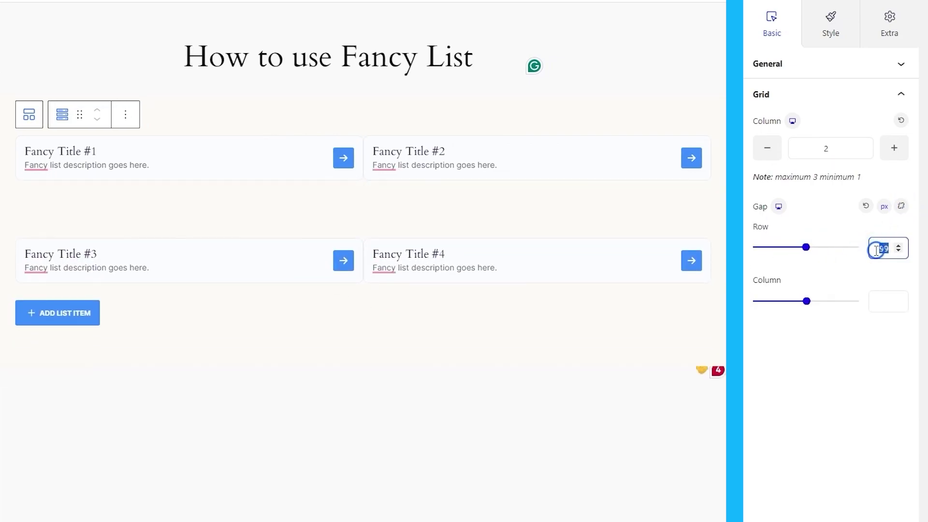
text(15)
click(884, 301)
text(15)
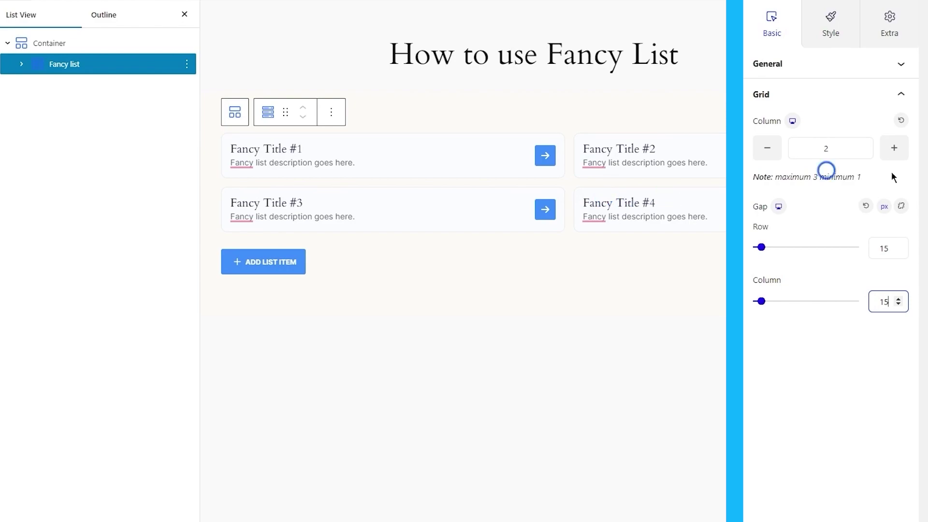
Select the first Fancy list Child and change its title to ONLINE SECURITY
click(24, 70)
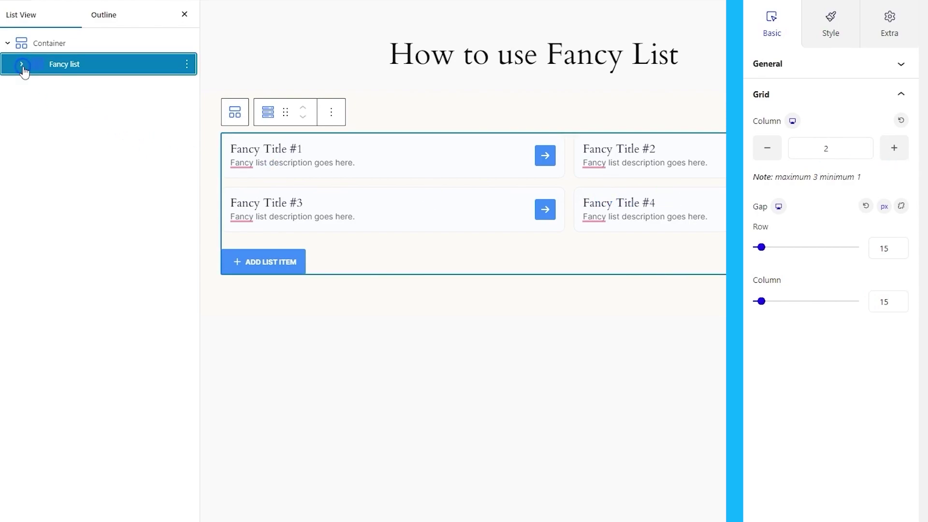
click(23, 67)
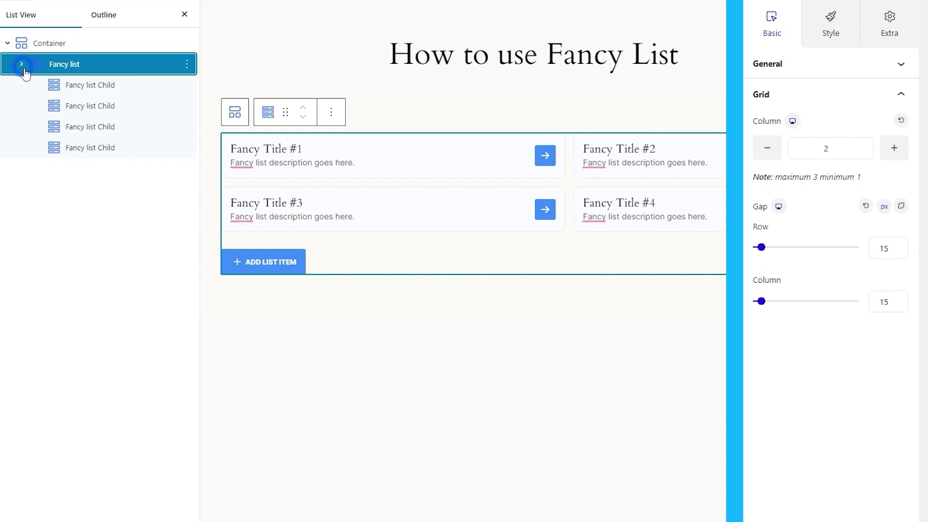
click(76, 86)
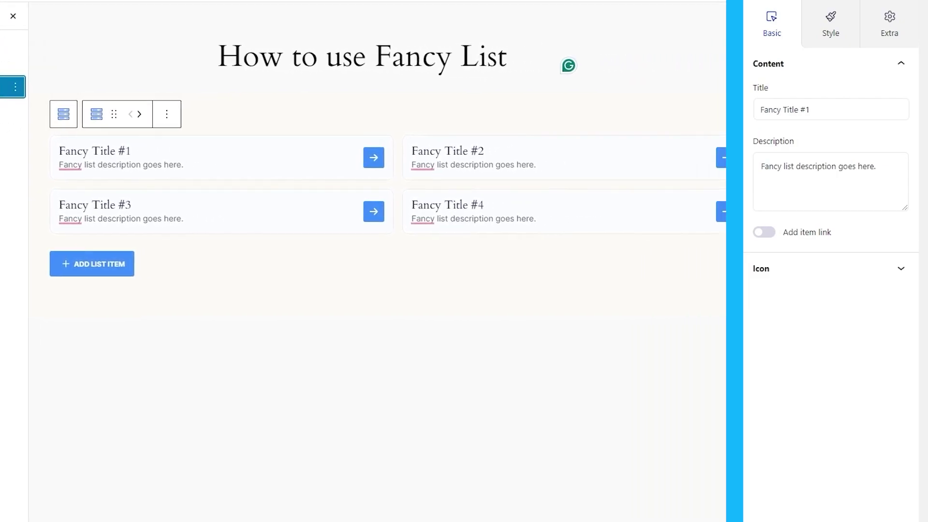
click(826, 117)
triple_click(806, 116)
text(ONLINE SECURITY)
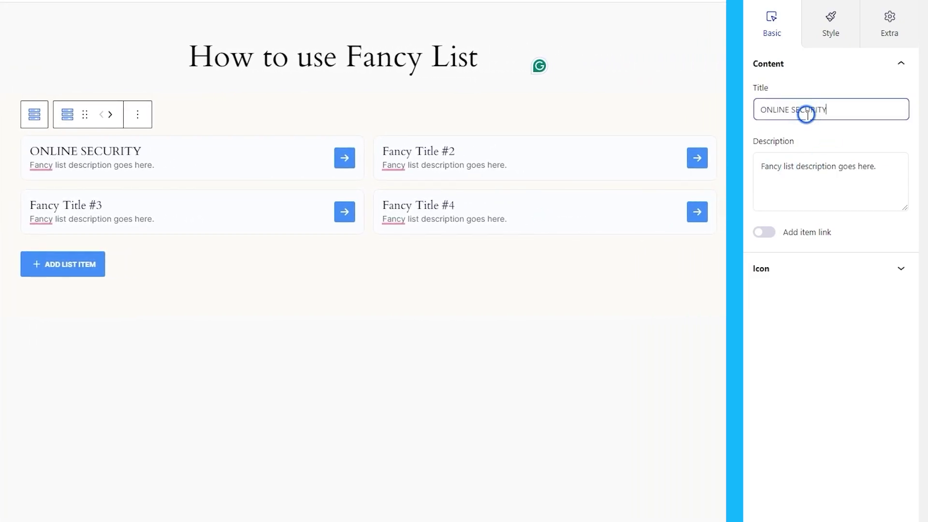
Replace the first item's description with "Offer consultations to individuals or businesses to assess their current security posture"
double_click(774, 168)
triple_click(774, 168)
text(Offer consultations to individuals or businesses to assess their current security posture)
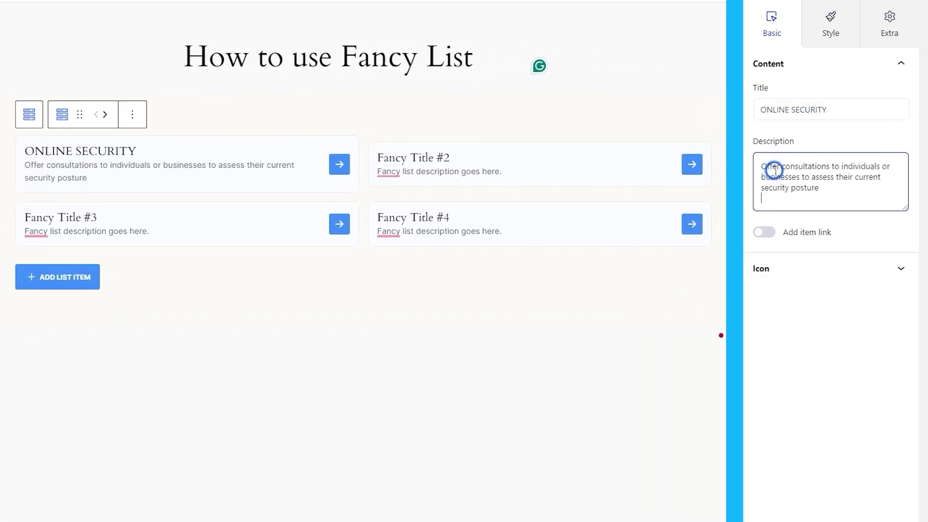
click(762, 232)
click(788, 271)
text(https://zoloblocks.com)
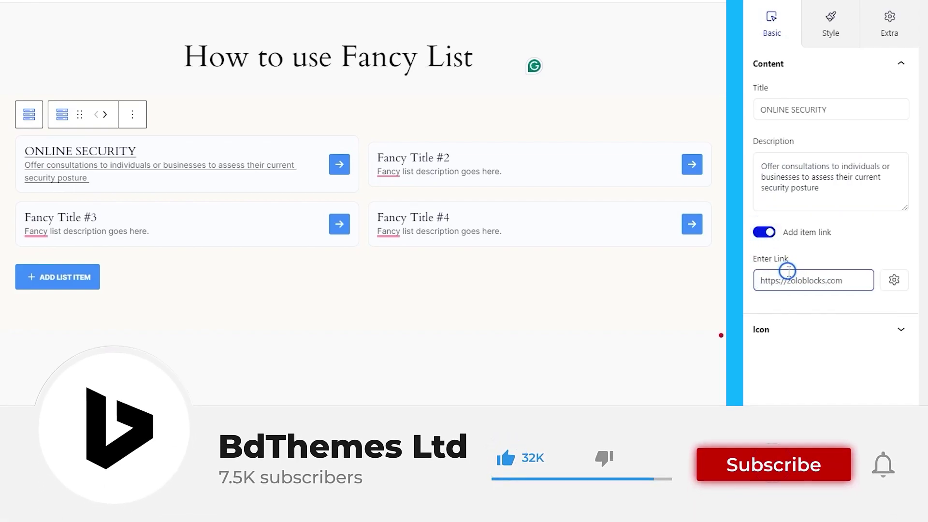
click(895, 280)
click(771, 313)
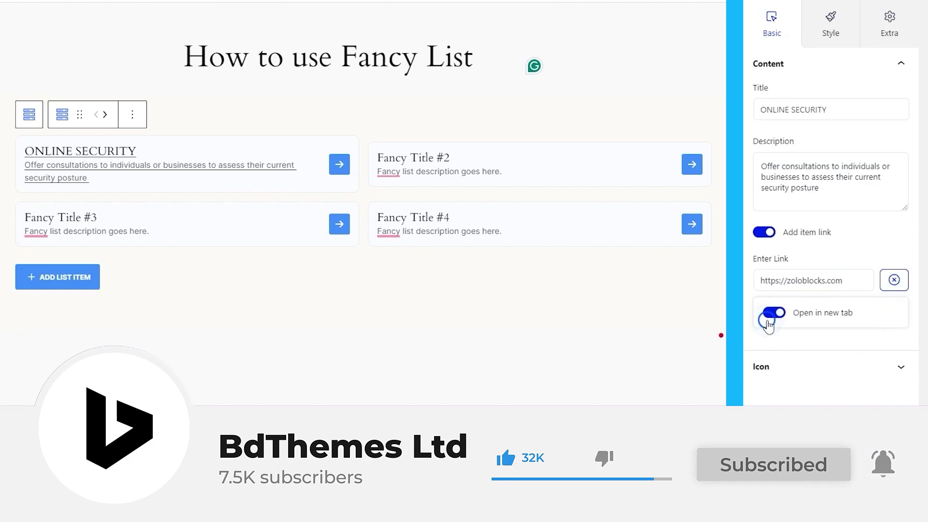
click(895, 280)
click(764, 232)
Search the icon library for "shie" and change the first item's icon to the half-filled shield
click(820, 269)
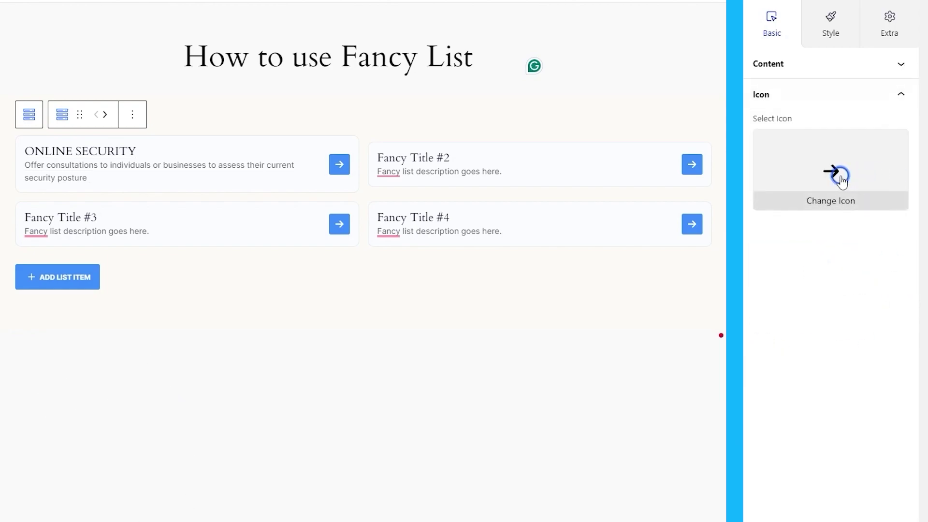
click(846, 200)
click(416, 170)
text(sh)
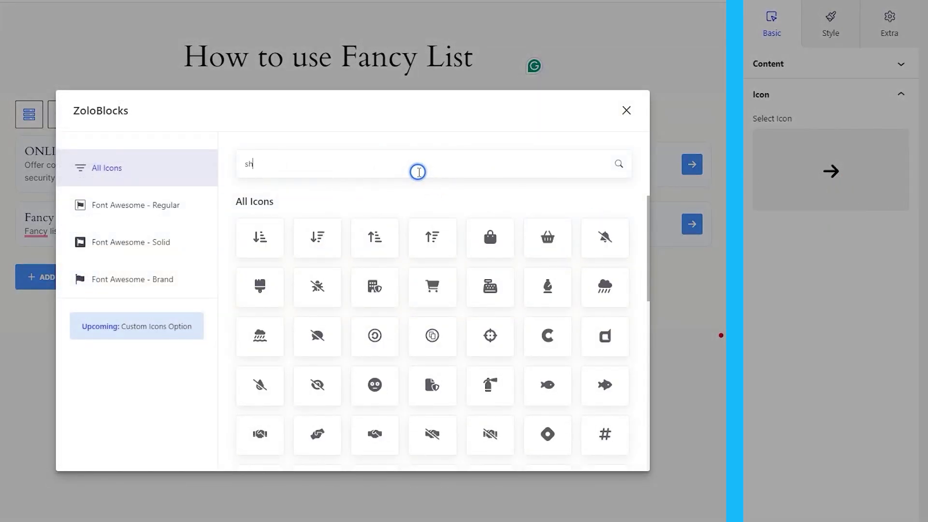
text(ie)
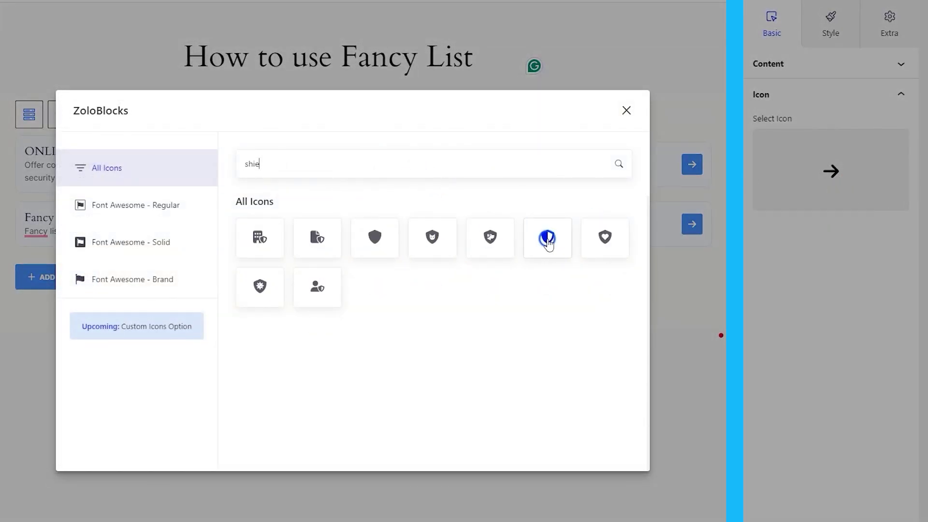
click(547, 240)
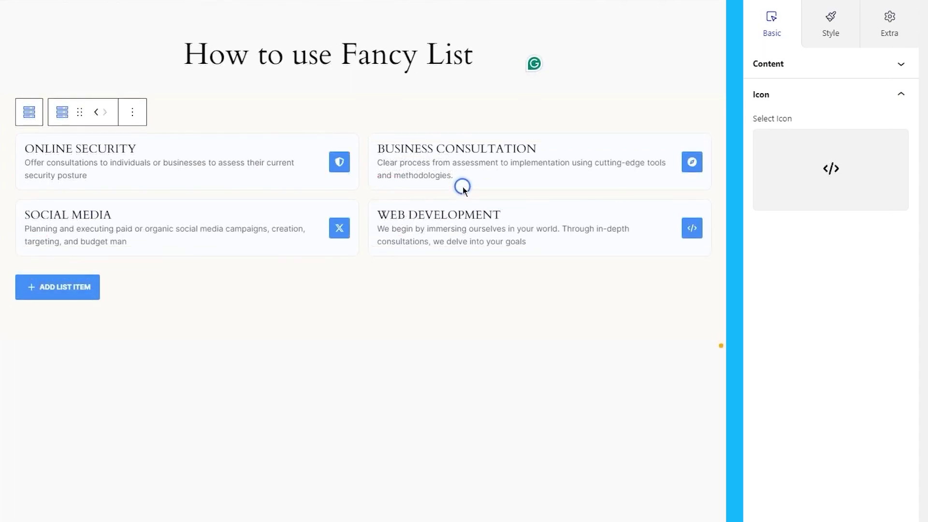
Select the parent Fancy list block and open its style settings for the items
key(shift+alt+o)
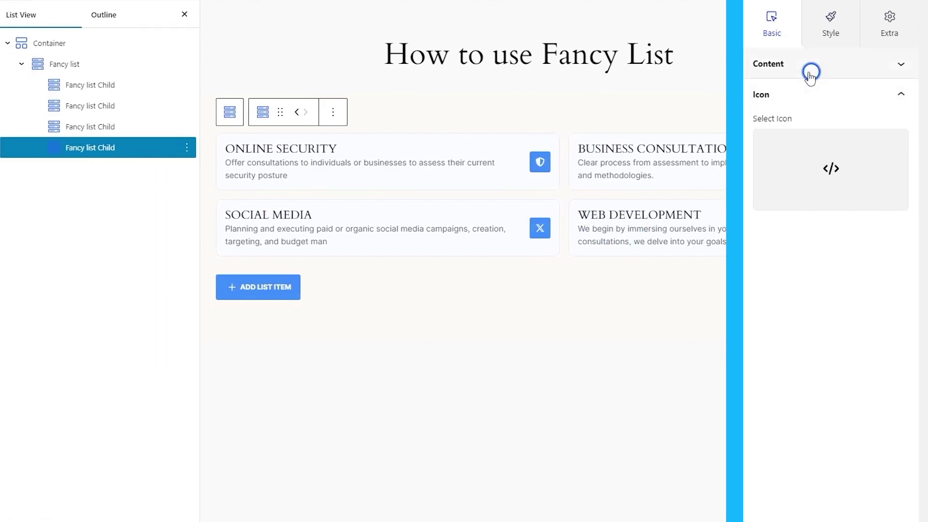
click(57, 64)
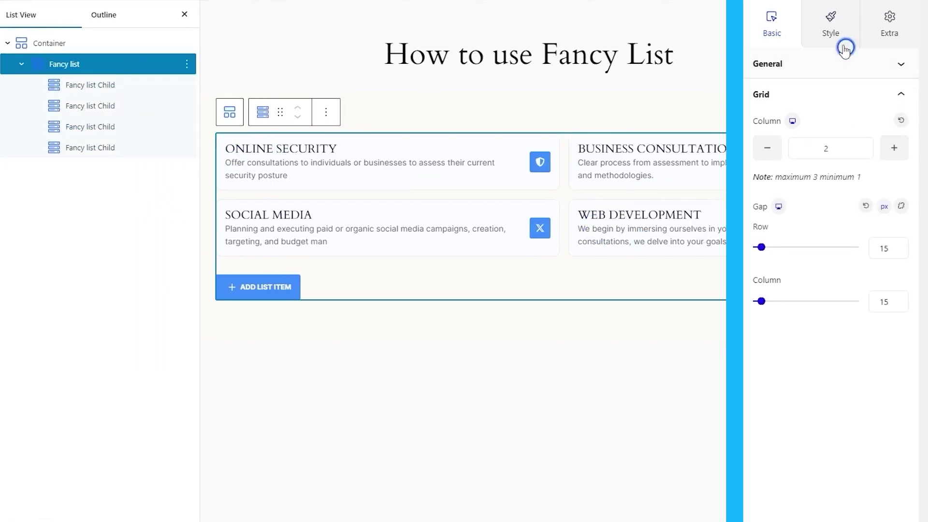
click(831, 36)
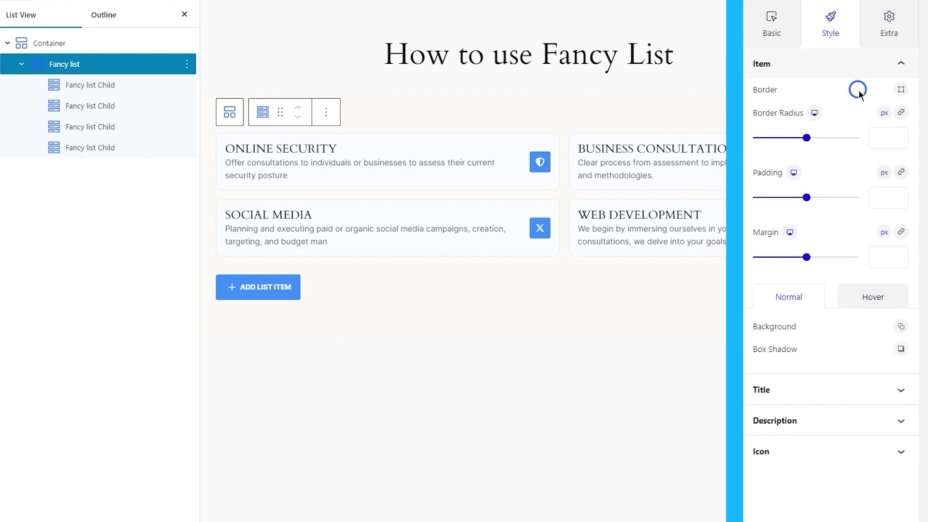
key(shift+alt+o)
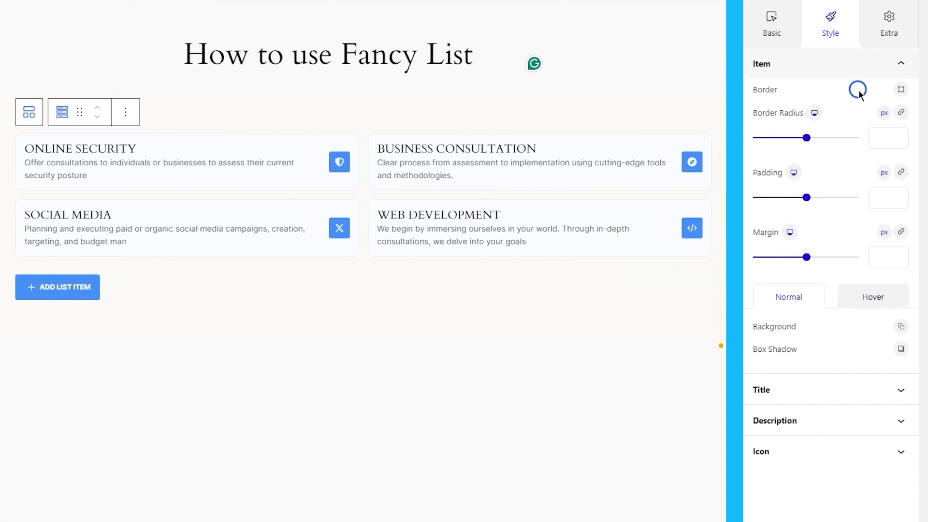
Try a solid 6 px item border and set it to None, and try a 12 px border radius and reset it
click(896, 93)
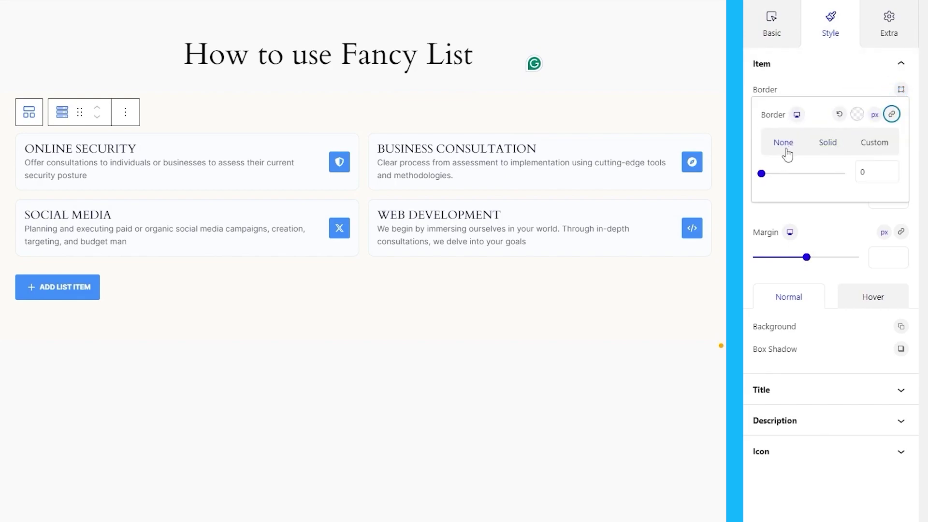
click(828, 145)
mouse_move(788, 174)
mouse_down()
mouse_move(773, 174)
mouse_move(783, 174)
mouse_up()
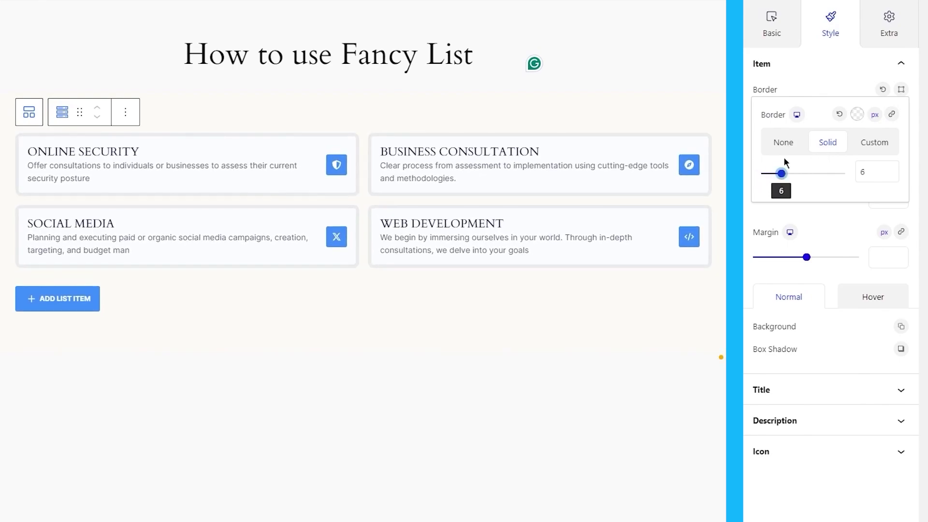
click(787, 145)
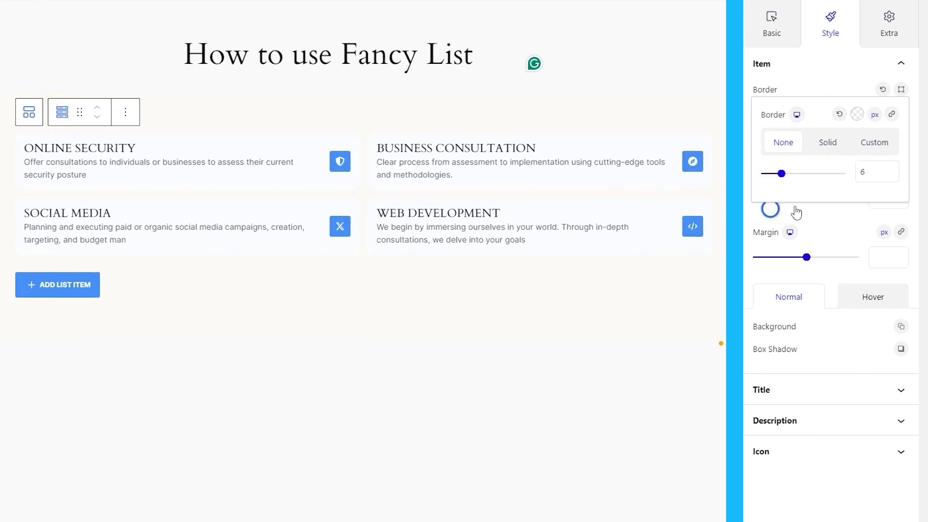
click(829, 225)
drag(805, 138, 776, 140)
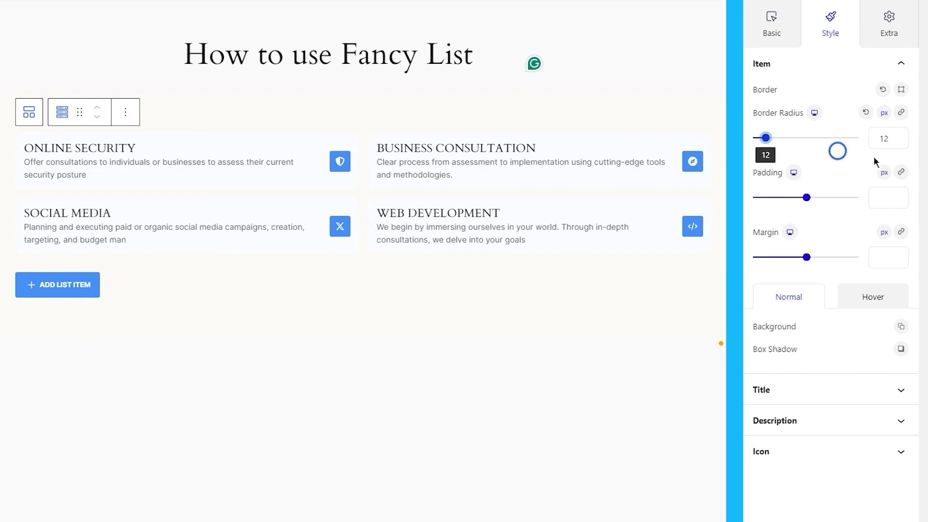
click(865, 113)
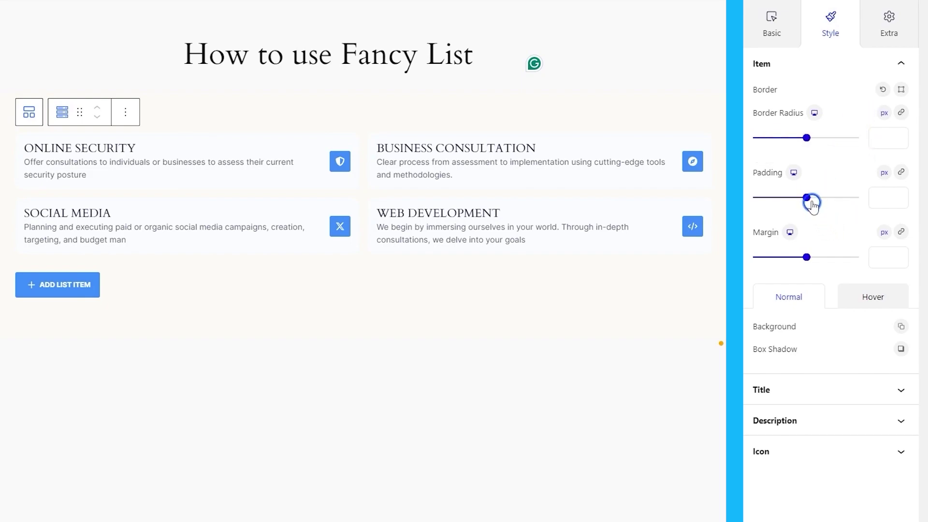
Set the item padding to 30 px, and try a 50 px item margin and reset it
drag(811, 201, 793, 208)
click(897, 200)
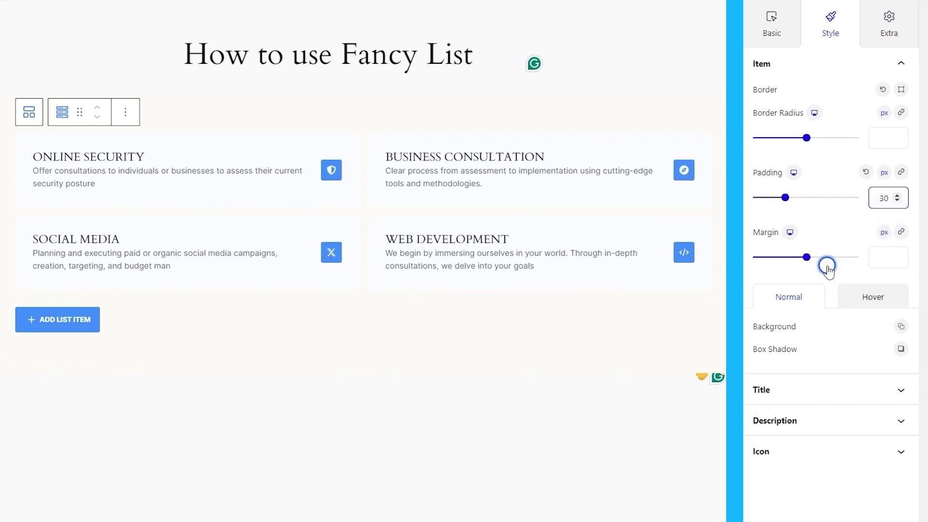
click(807, 257)
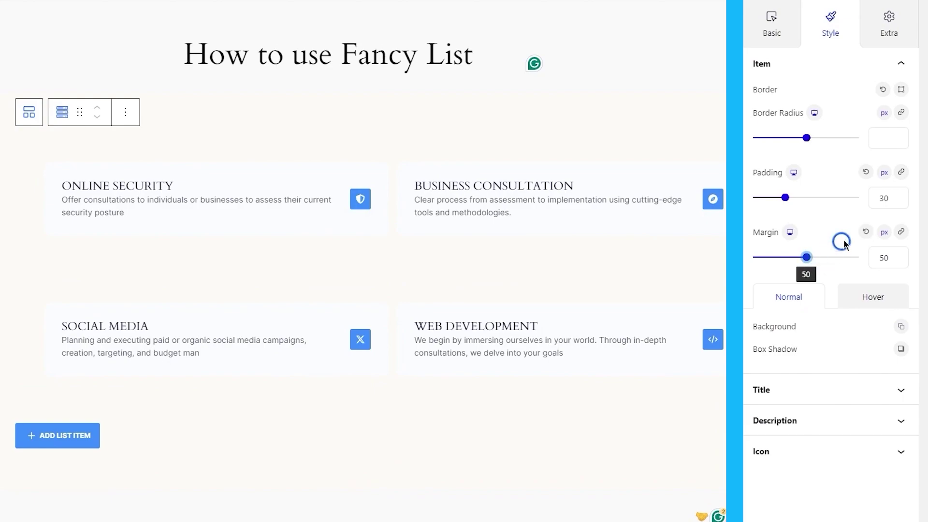
click(865, 232)
Set the items' normal-state classic background color to off-white FEFEFE
scroll(822, 309, down, 1)
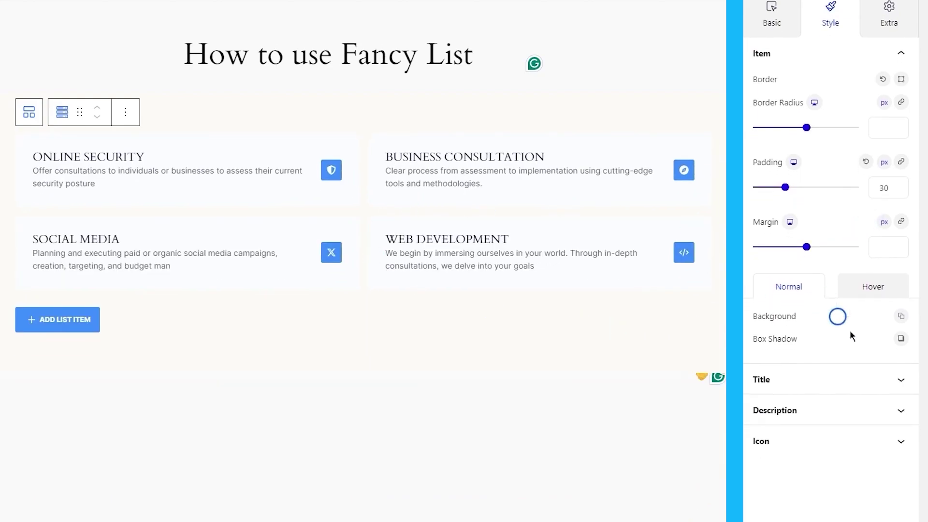
scroll(838, 319, down, 1)
click(900, 302)
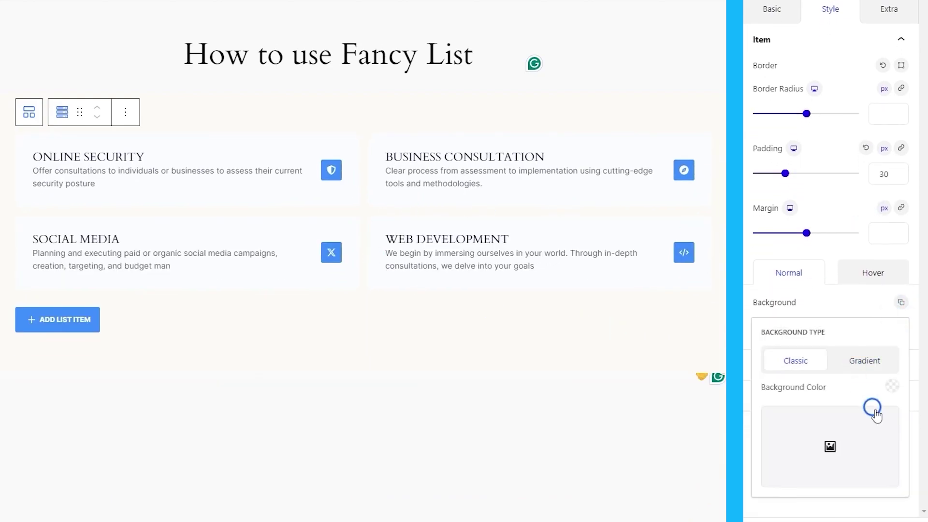
click(891, 386)
drag(810, 89, 798, 33)
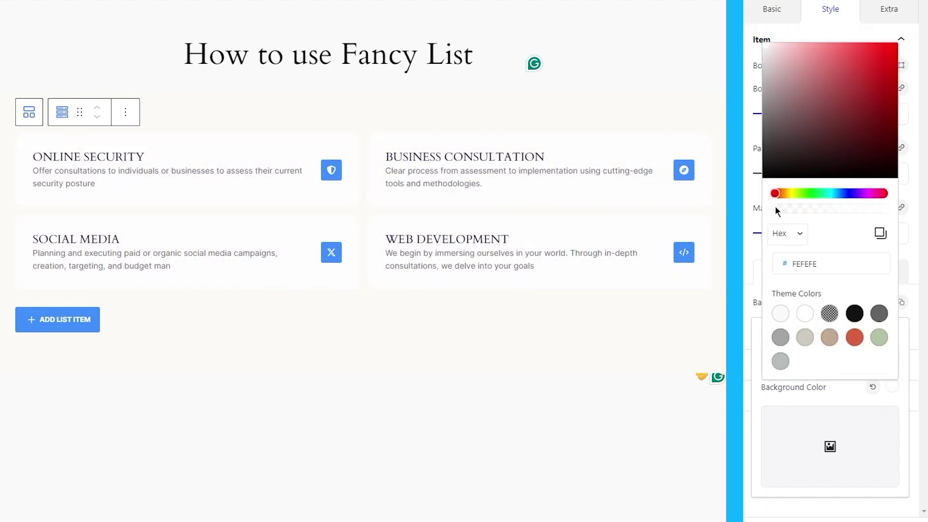
click(750, 247)
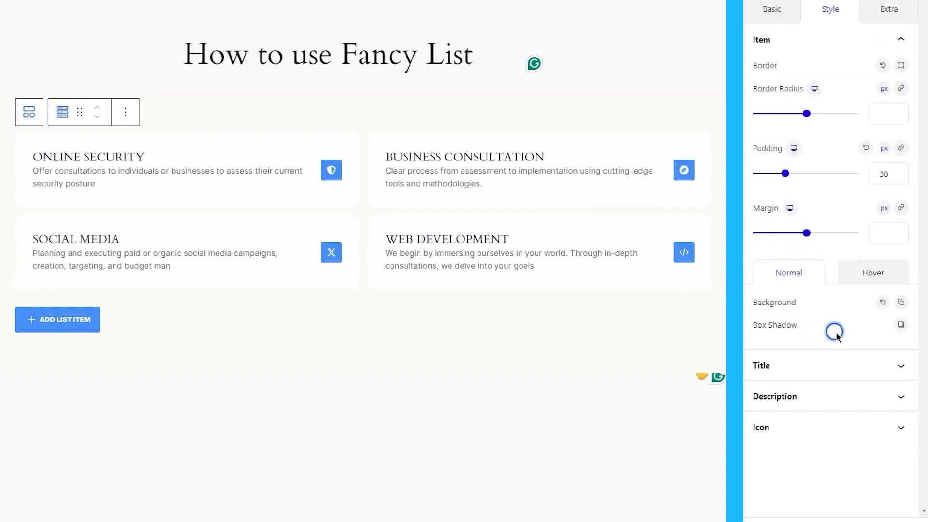
Give the items a soft outer box shadow with a 10 px vertical offset and 40 px blur
click(900, 324)
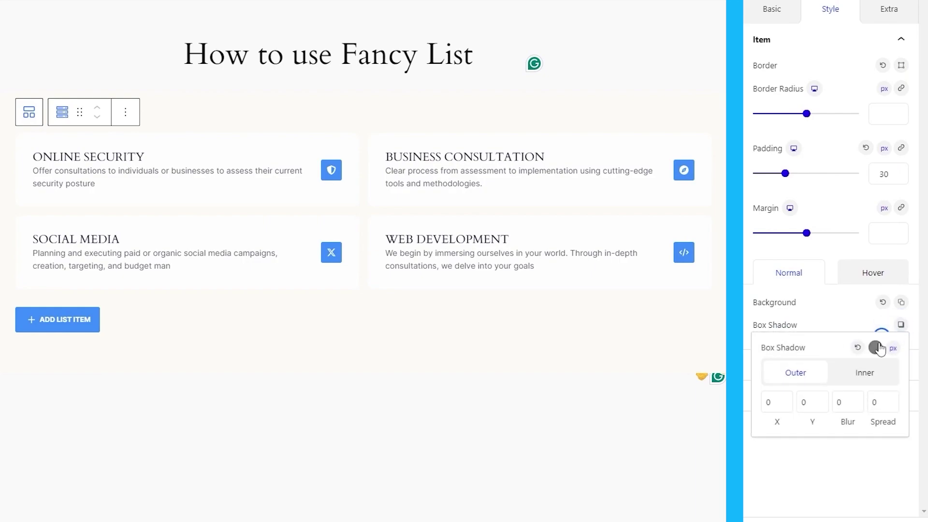
click(768, 402)
text(10)
key(Tab)
text(4)
click(776, 404)
key(Tab)
text(10)
key(Tab)
text(40)
click(866, 371)
drag(809, 111, 713, 108)
click(864, 501)
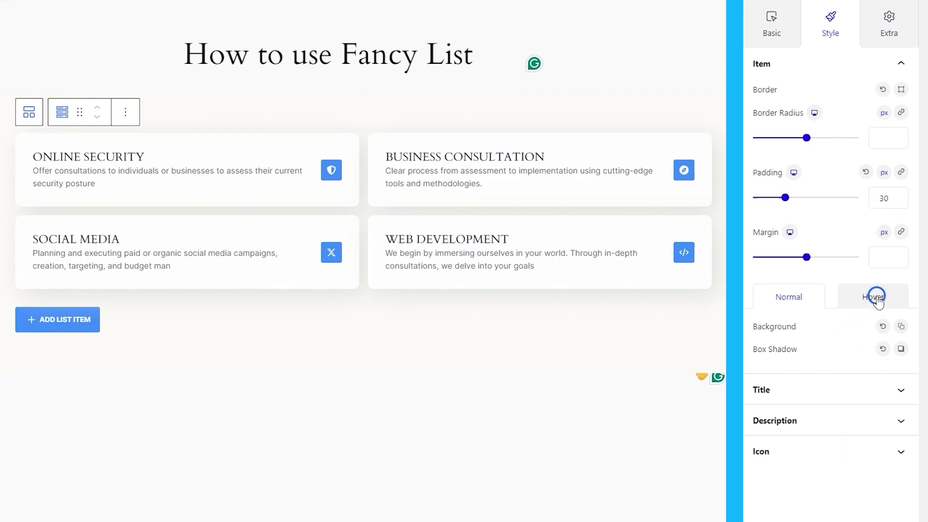
Set the items' hover background color to the pale blue EDF9FE
click(876, 297)
click(900, 329)
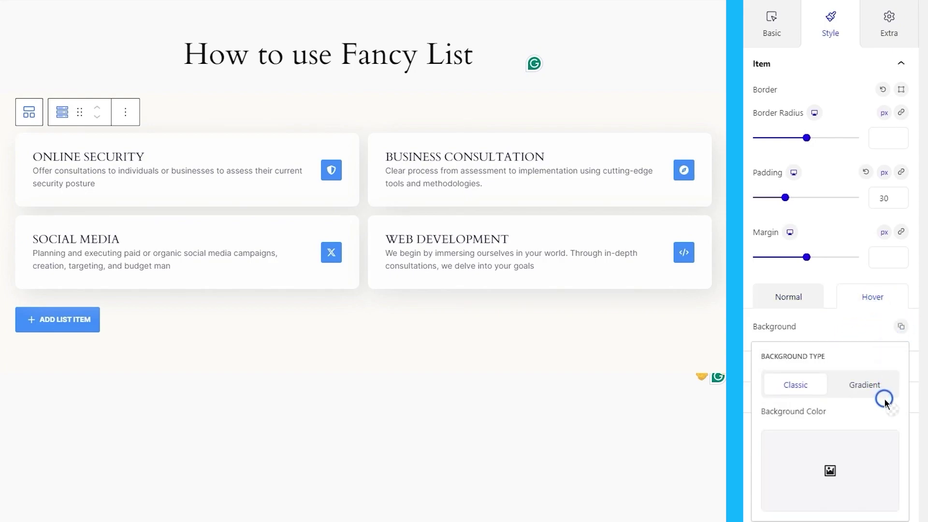
click(893, 410)
click(840, 181)
drag(846, 218, 864, 217)
drag(808, 85, 778, 68)
drag(858, 219, 835, 221)
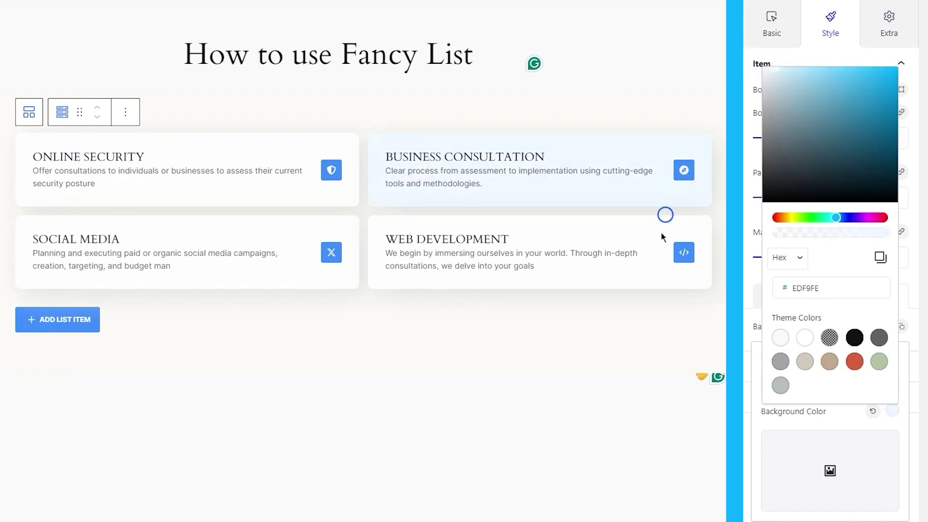
click(800, 511)
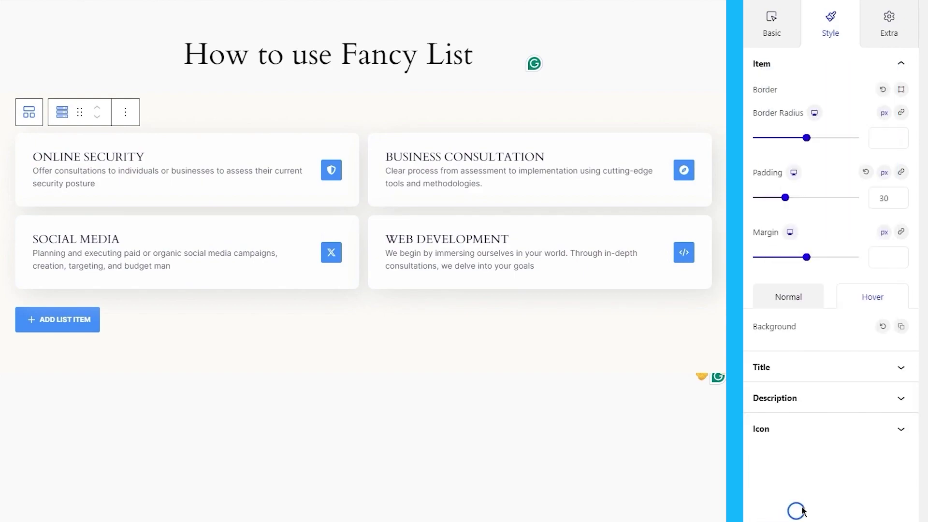
Set the item title typography to Poppins at 18 px with a font weight of 700
click(832, 369)
click(902, 121)
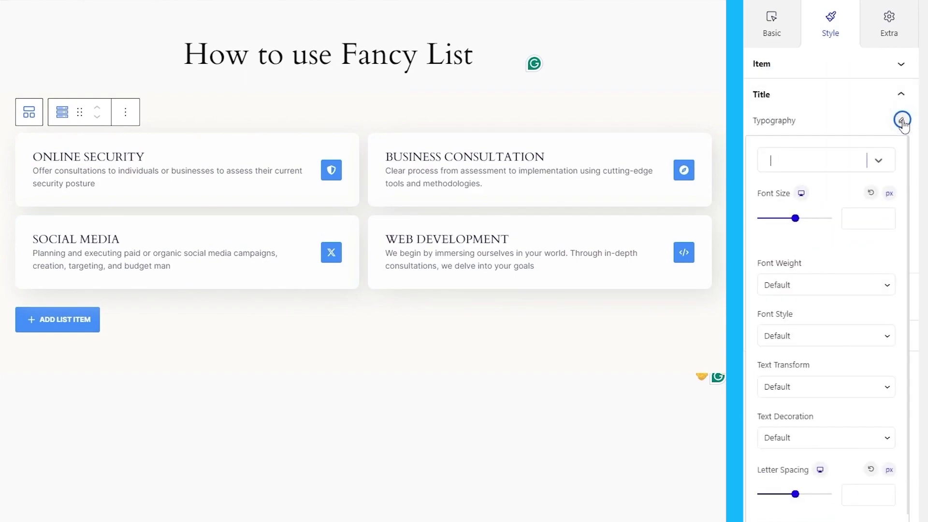
text(popp)
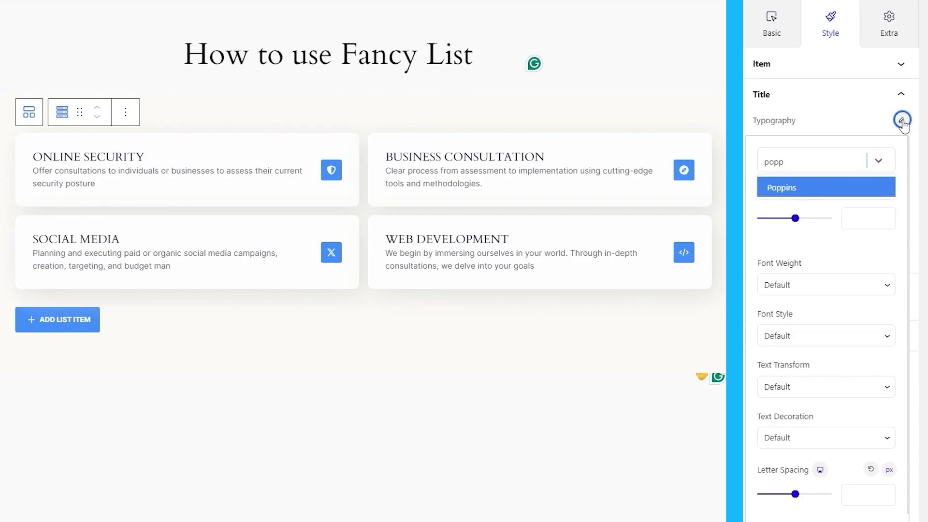
key(Return)
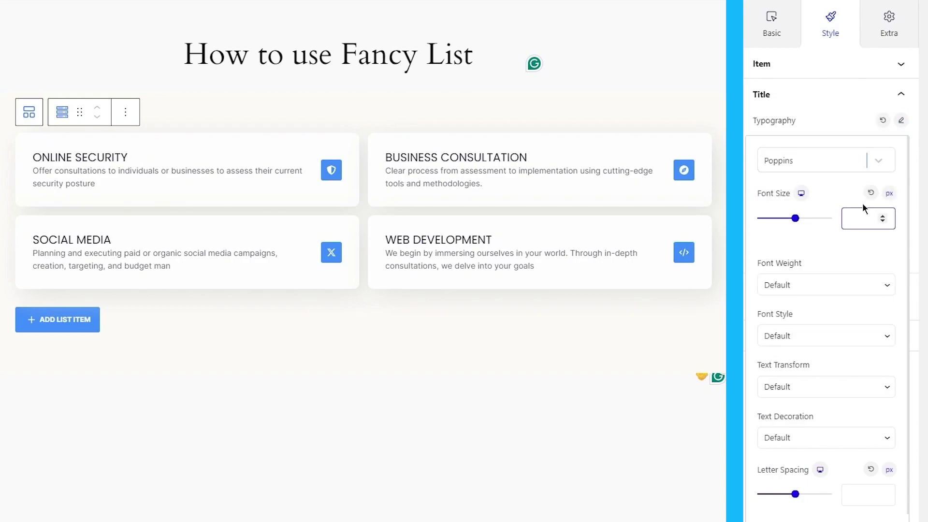
text(18)
click(825, 289)
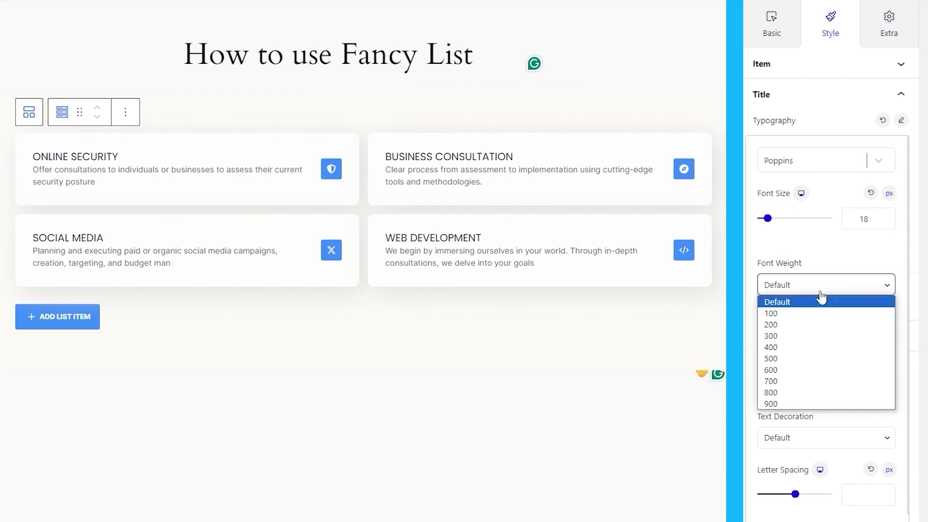
click(820, 383)
Set the item title line height to 1.6 em
scroll(812, 358, down, 1)
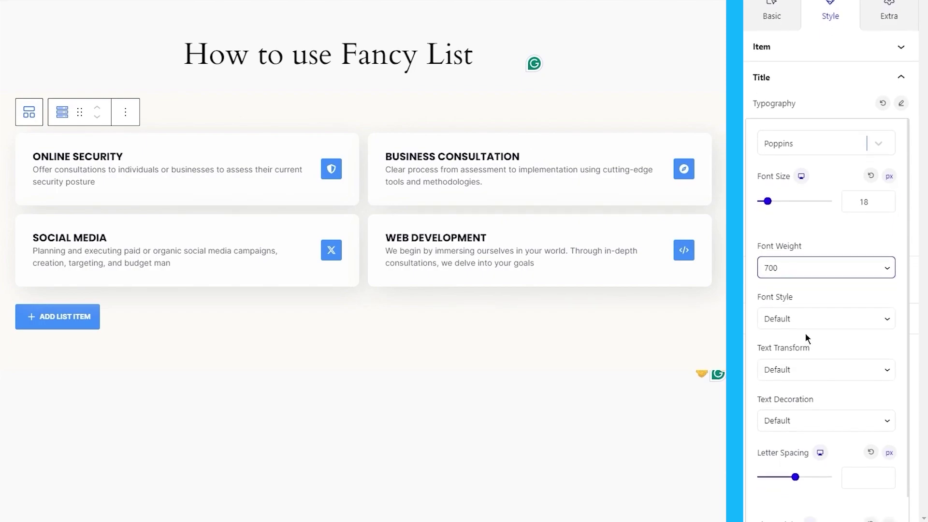
scroll(816, 344, down, 2)
click(839, 502)
text(1.6)
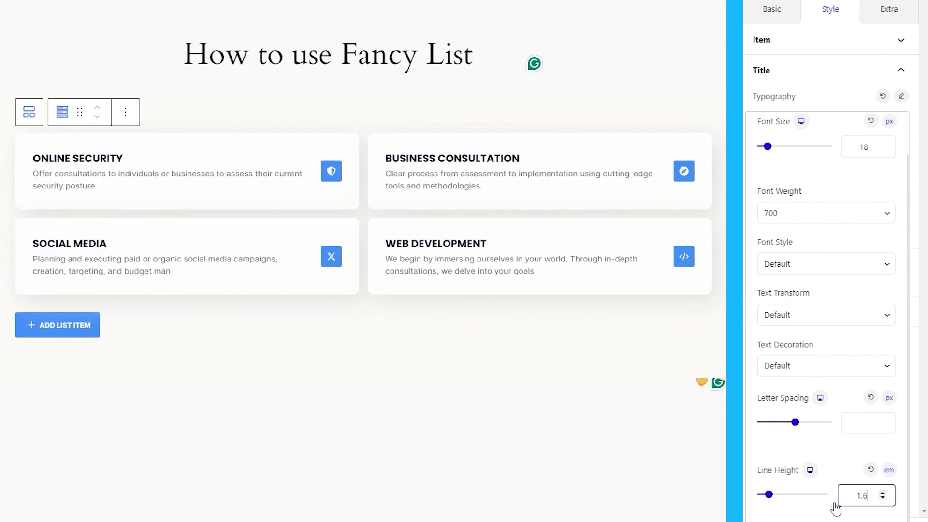
click(859, 103)
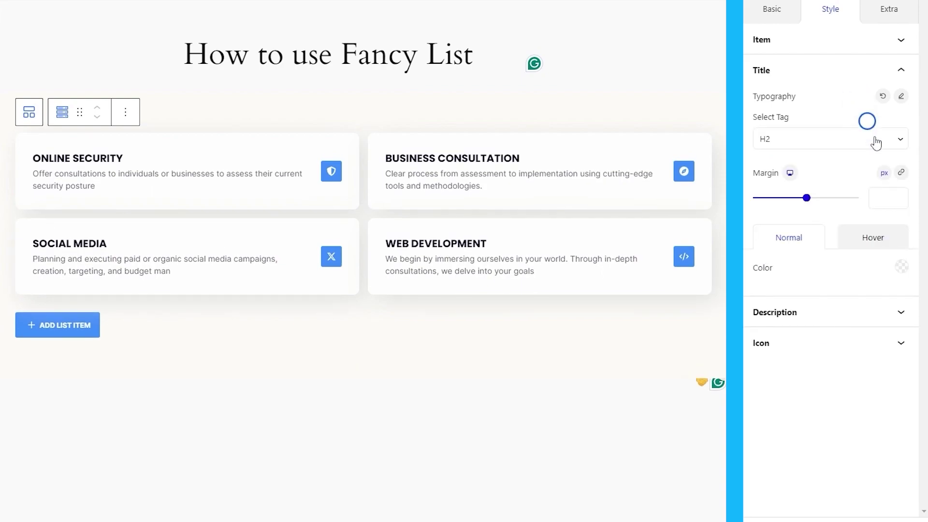
Set the item title's normal color to dark gray 323232
scroll(882, 264, up, 1)
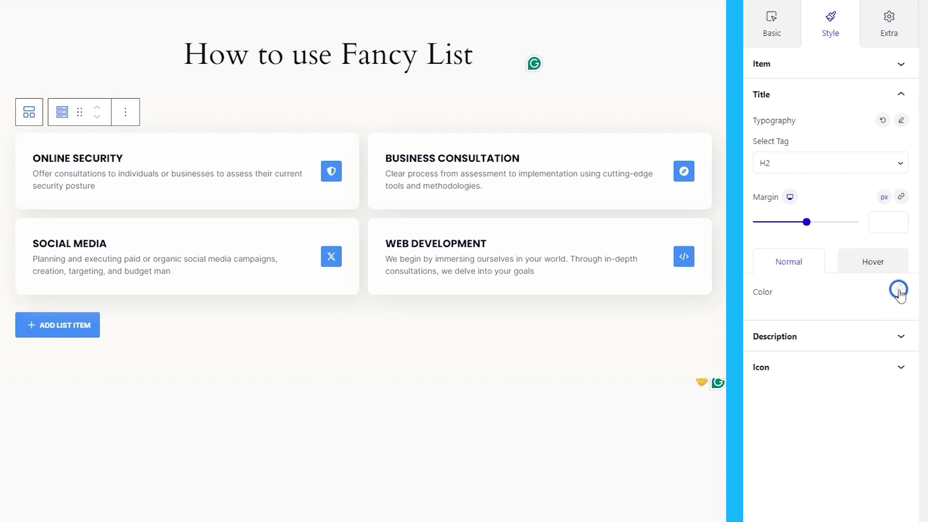
click(895, 292)
click(766, 56)
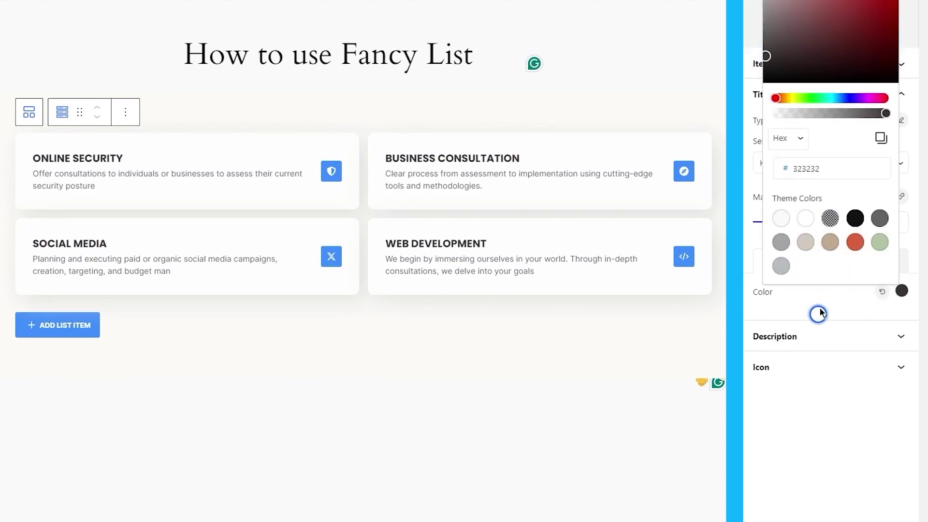
click(875, 368)
Set the item title's hover color to bright blue 0091FF
click(870, 261)
click(900, 294)
click(839, 98)
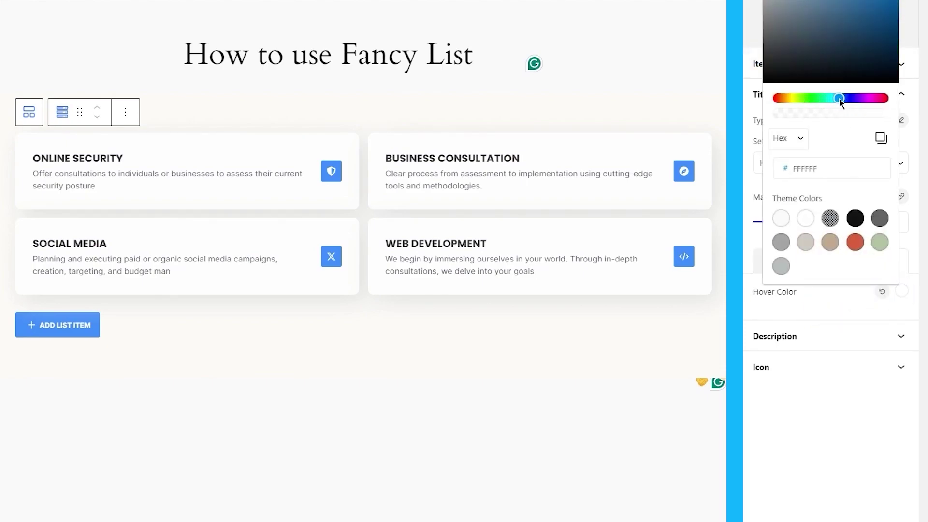
click(822, 168)
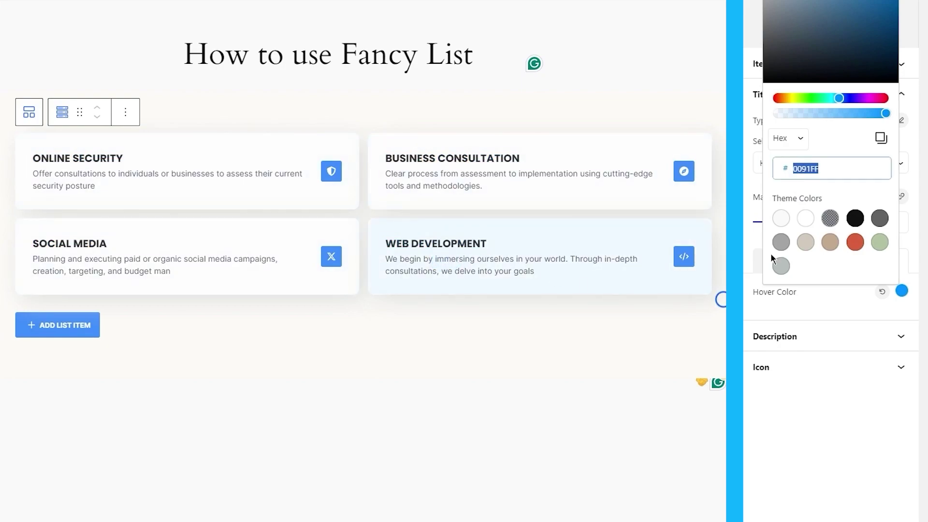
click(818, 310)
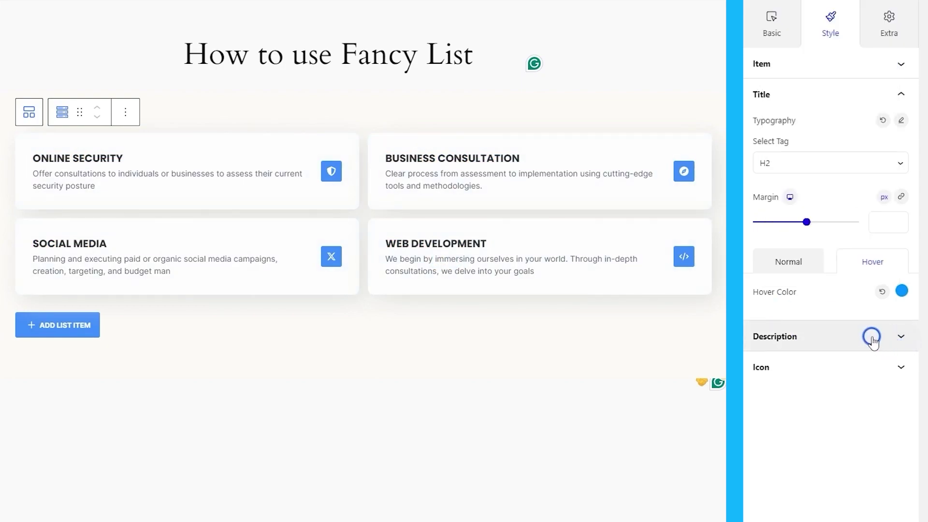
Set the item description typography to Open Sans at 14 px
click(873, 339)
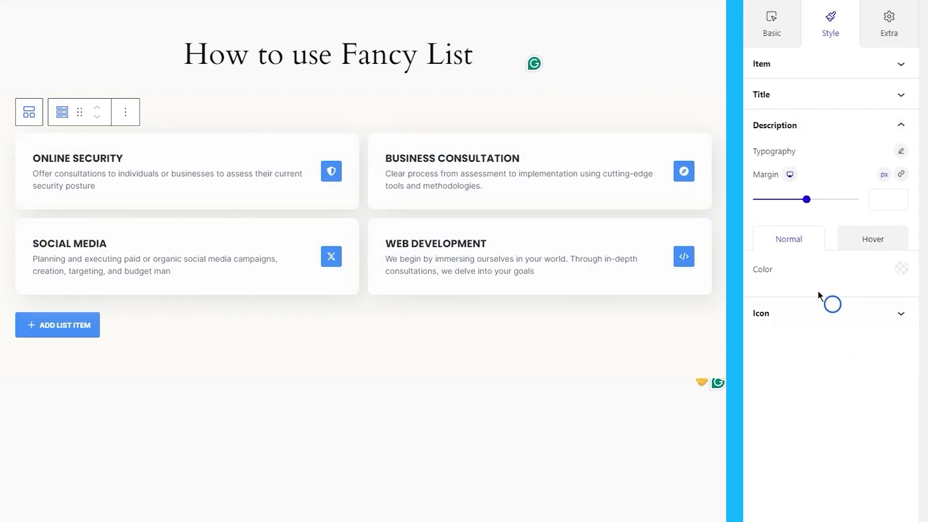
click(900, 148)
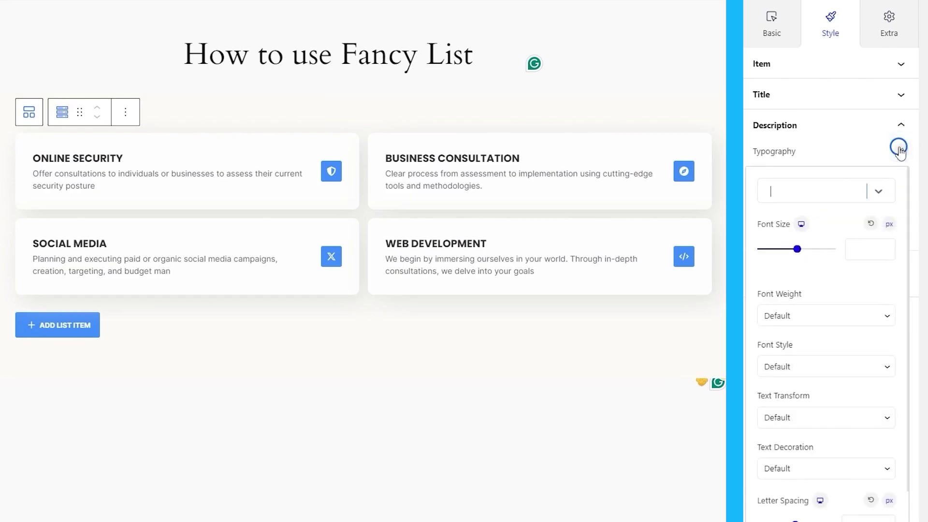
text(open)
key(Return)
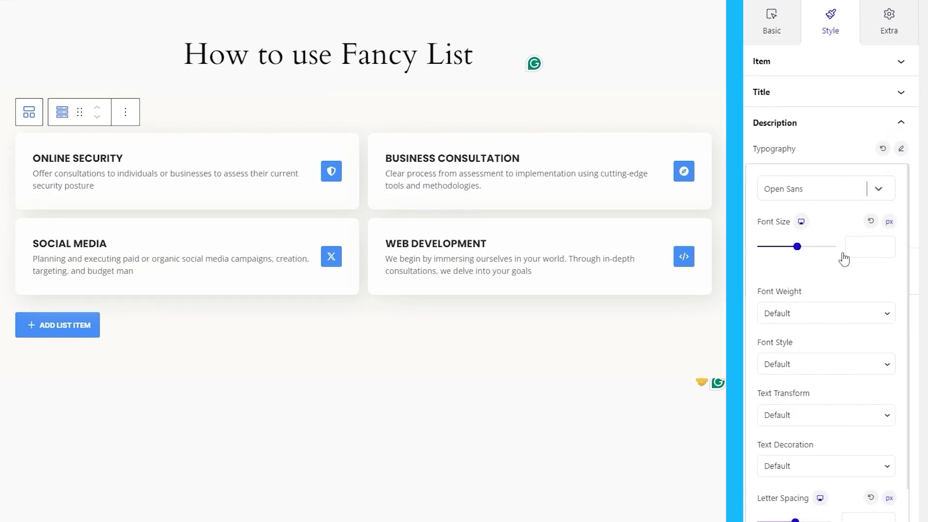
scroll(839, 259, down, 1)
click(854, 225)
text(14)
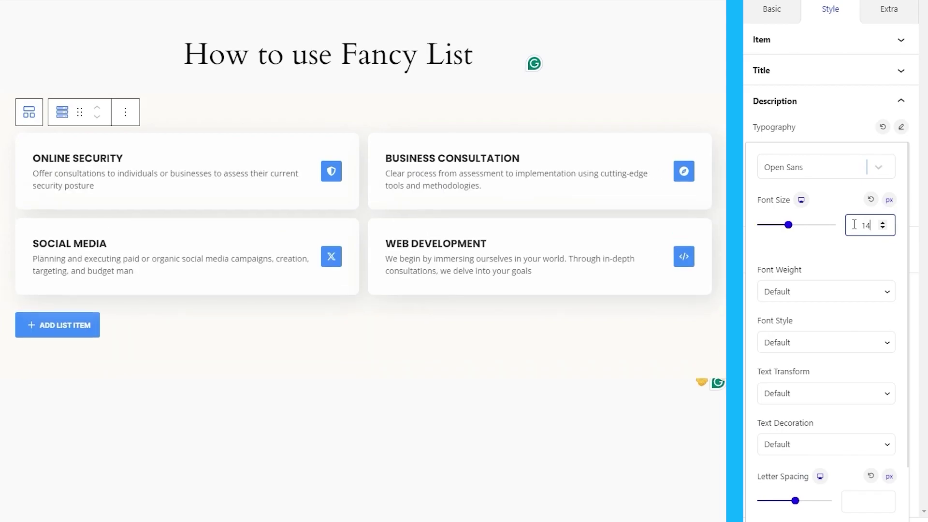
Set the item description line height to 1.6 em
scroll(841, 483, down, 3)
click(874, 489)
text(1.6)
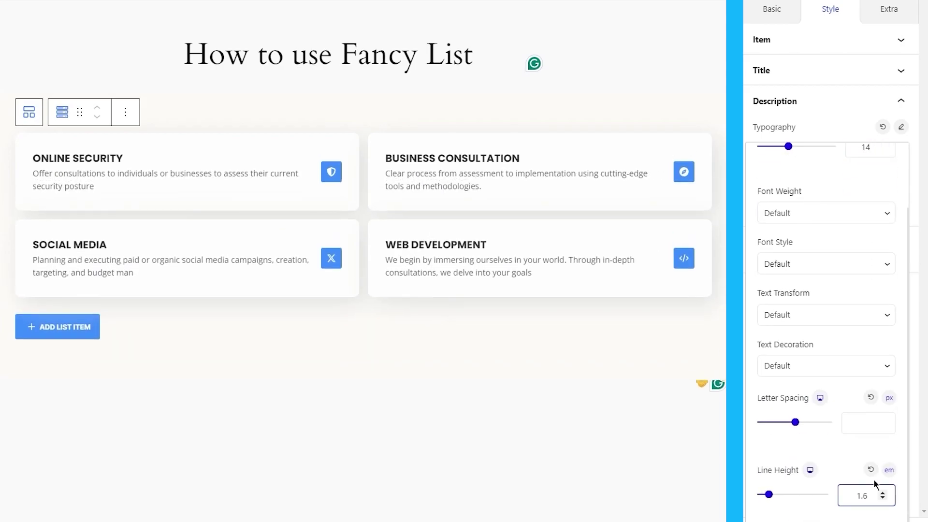
click(828, 128)
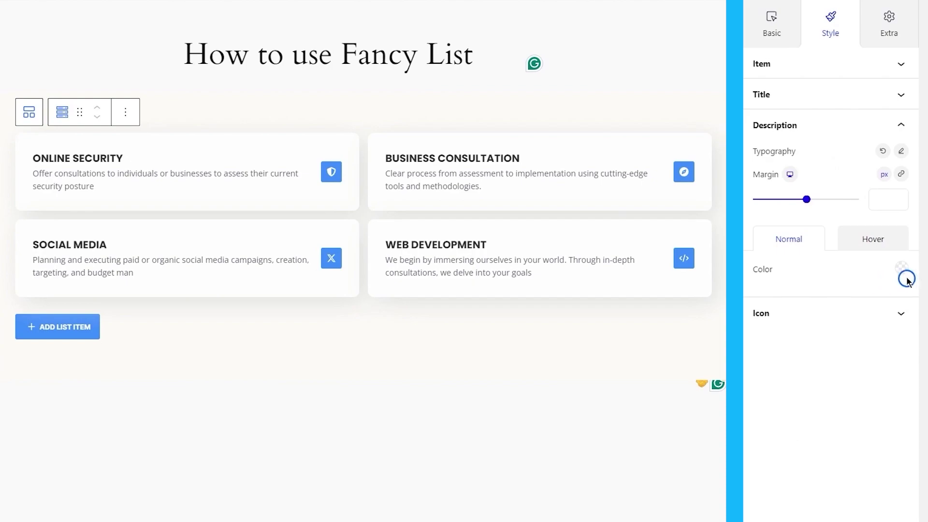
Set the item description's normal color to gray 707070 and its hover color to near-black 0D0D0D
click(879, 270)
drag(781, 26, 758, 5)
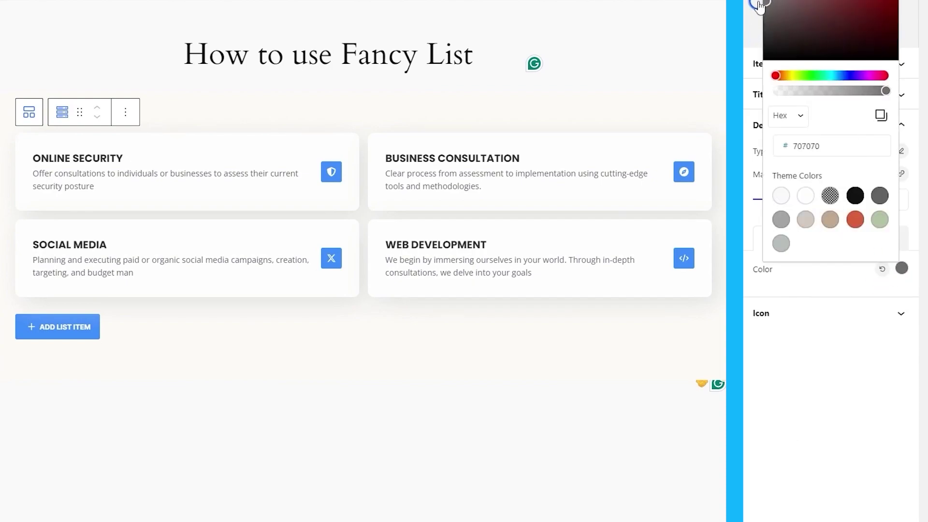
click(842, 288)
click(880, 240)
click(902, 268)
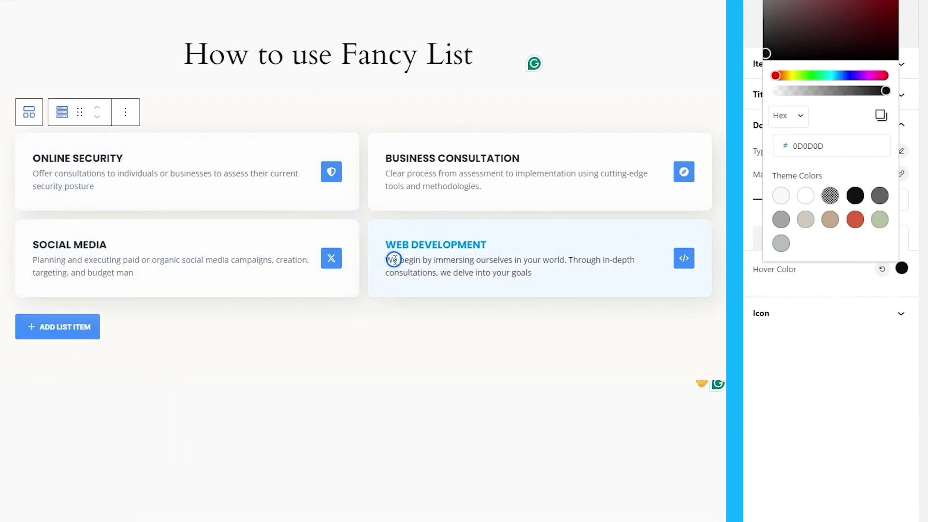
click(816, 341)
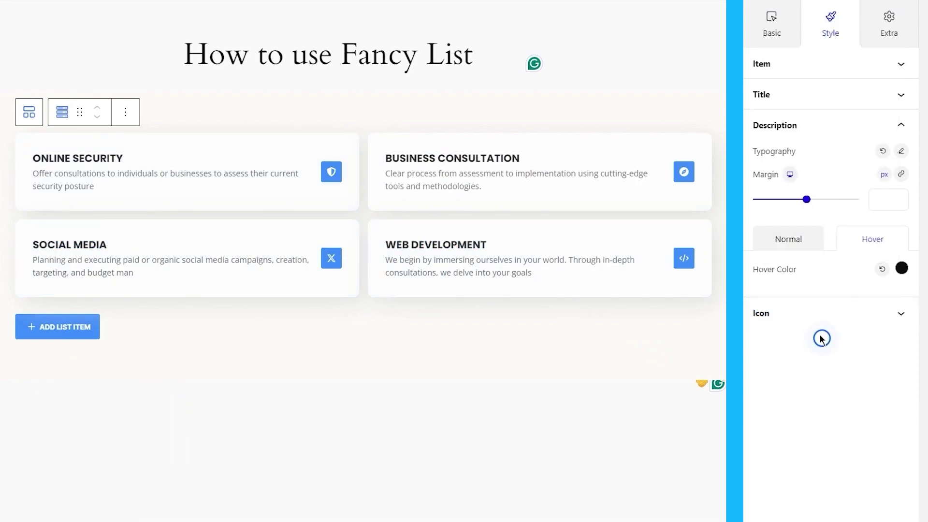
Set the list icon size to 24 px
click(806, 314)
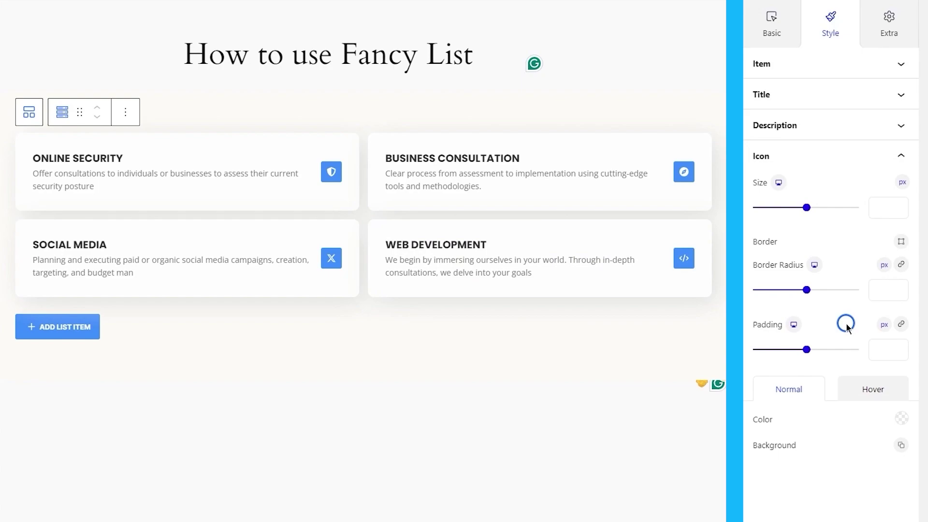
drag(807, 207, 786, 208)
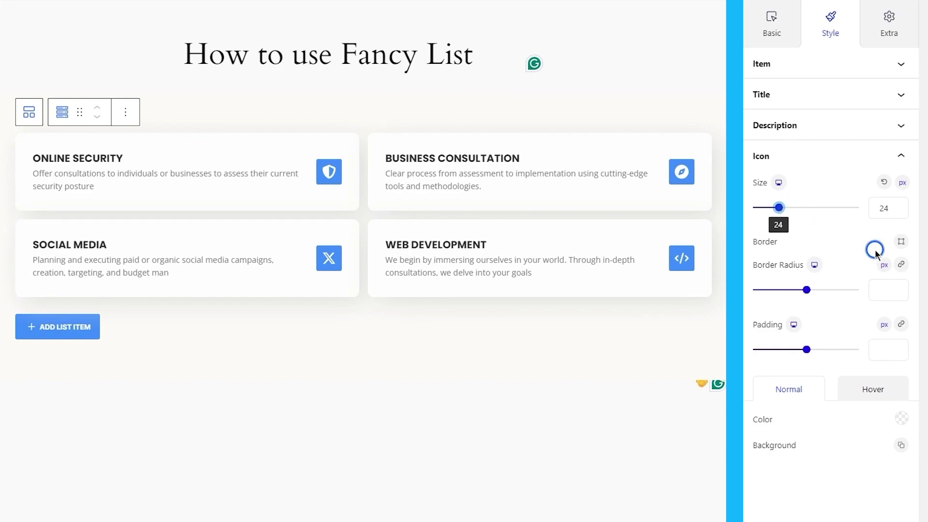
click(901, 241)
click(828, 337)
click(856, 303)
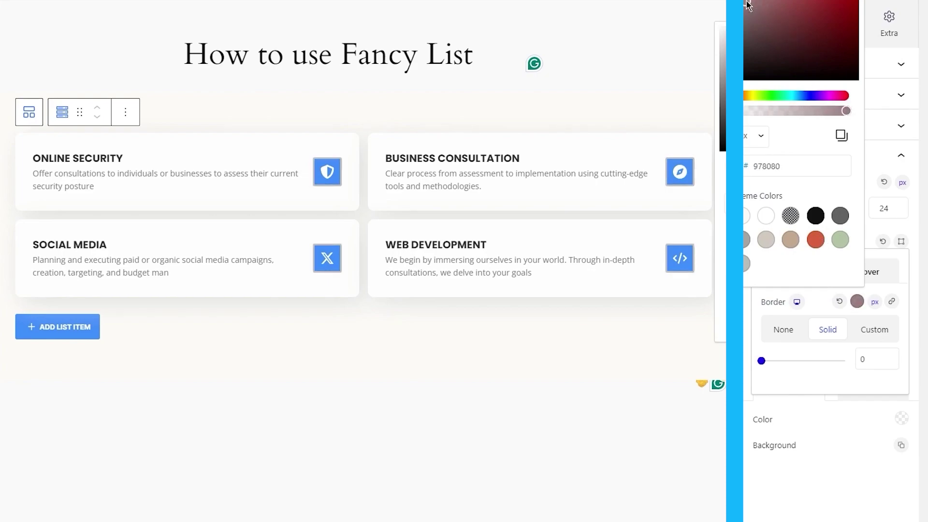
click(783, 330)
click(839, 240)
Set the icon's border radius to 5 px and its padding to 21 px
click(805, 286)
drag(813, 306, 765, 319)
drag(813, 348, 777, 324)
Set the icon's normal color to white FFFFFF and its normal background color to dark gray 2E2E2E
click(902, 419)
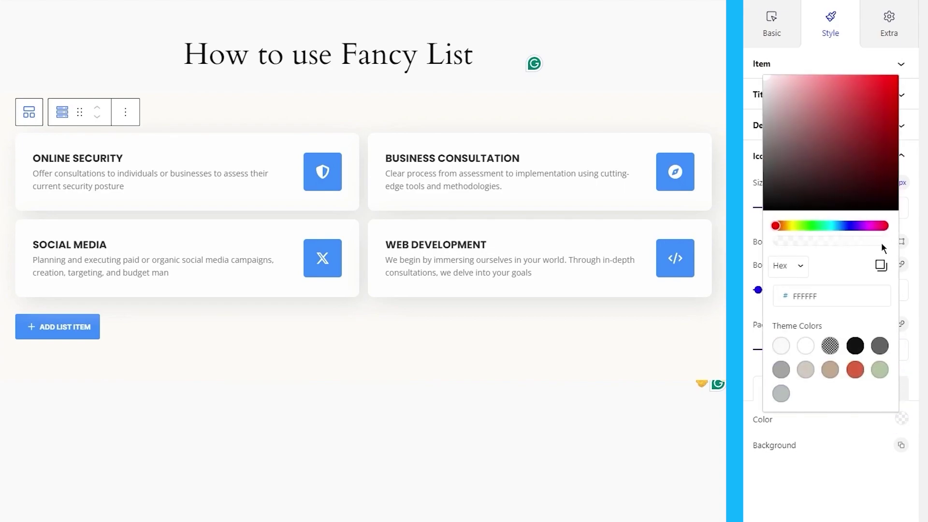
drag(853, 155, 748, 73)
click(812, 475)
click(901, 445)
click(892, 401)
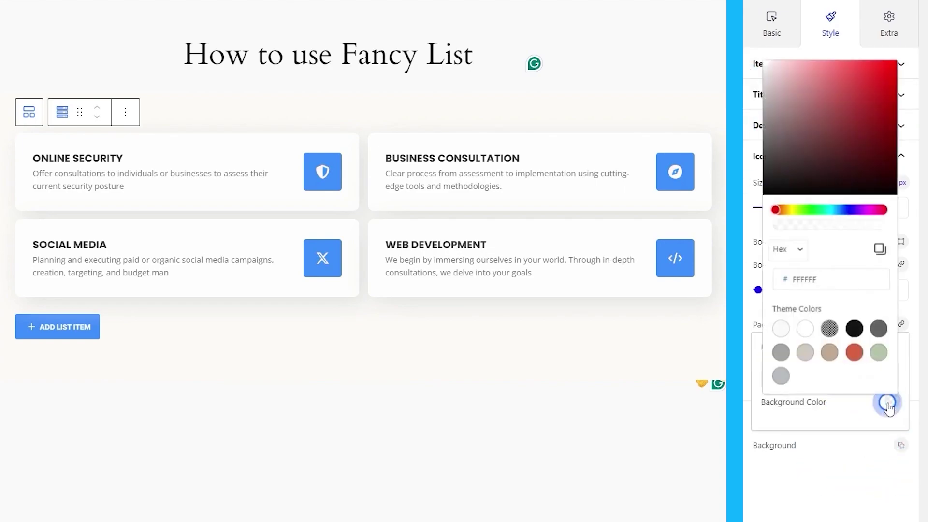
drag(853, 154, 764, 171)
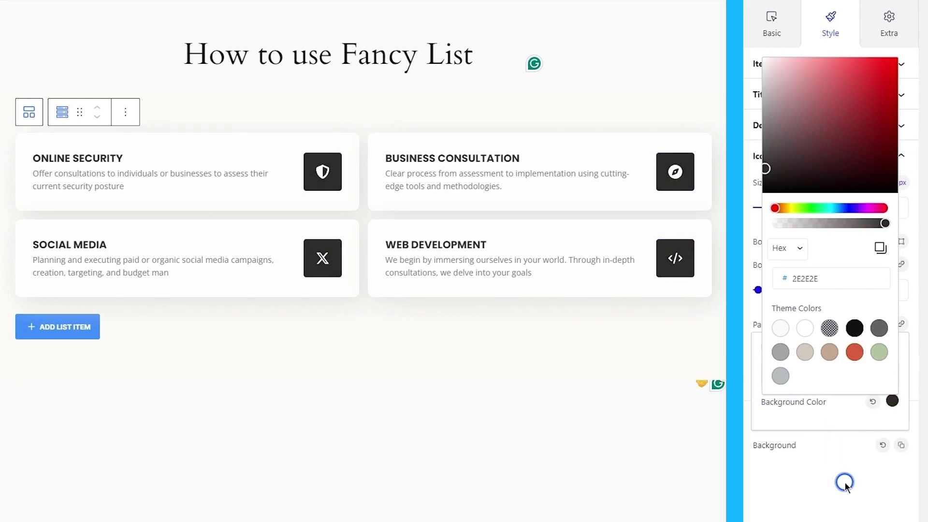
click(845, 483)
Set the icon's hover color to white FFFFFF
click(878, 390)
click(902, 418)
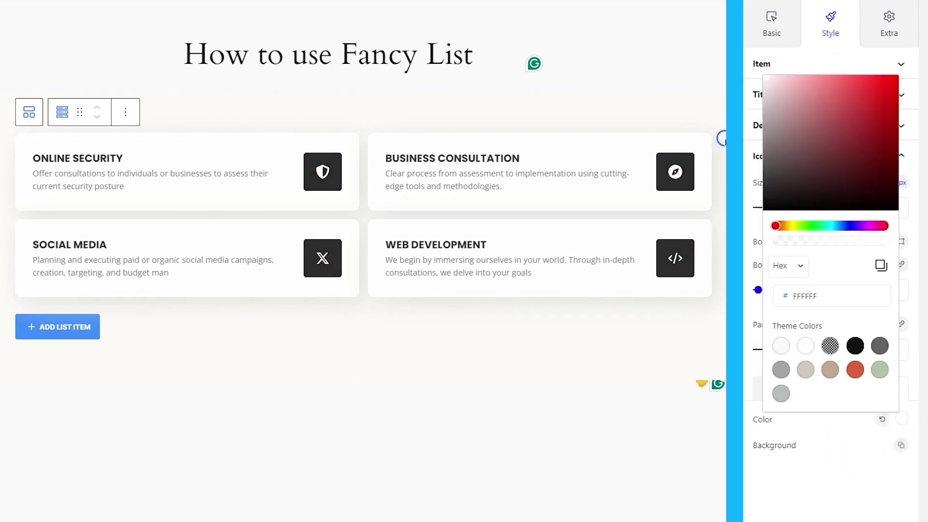
click(864, 480)
Set the icon's hover background color to bright blue 0091FF and update the page
click(901, 445)
click(891, 395)
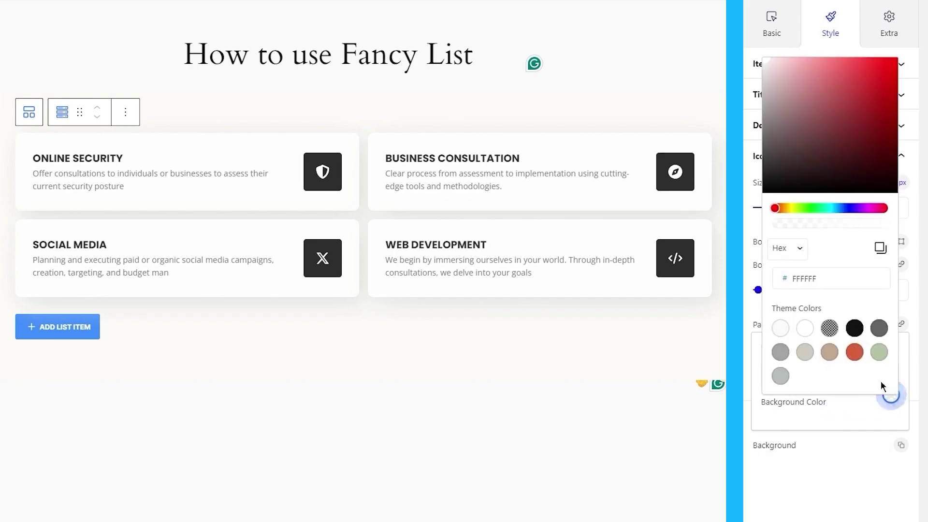
double_click(822, 271)
text(0091FF)
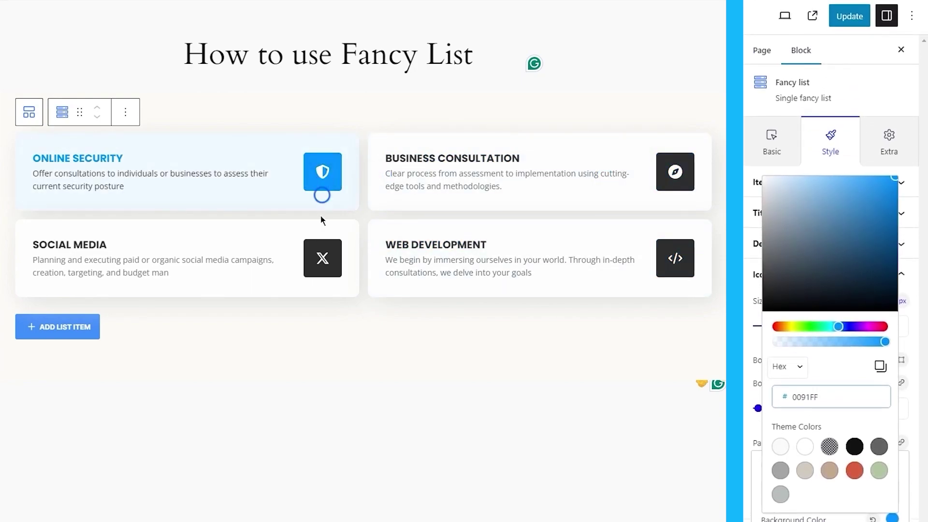
click(748, 515)
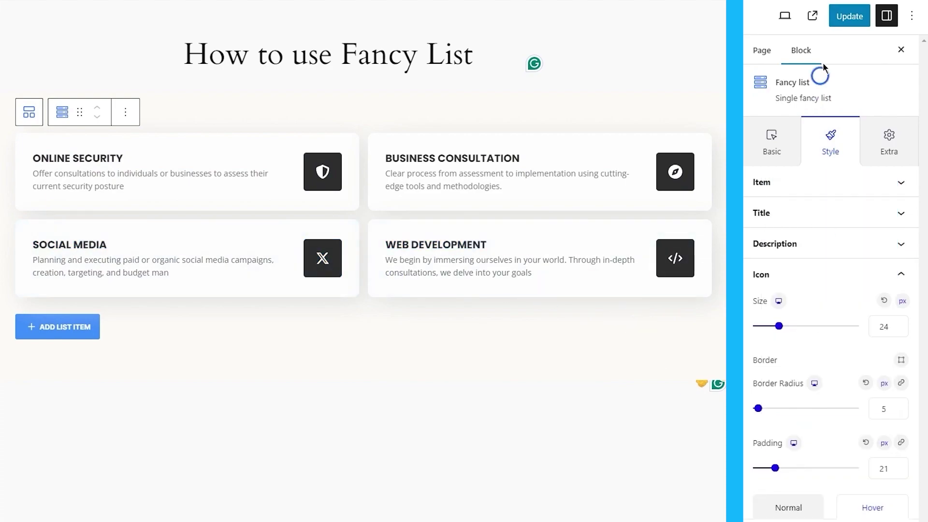
click(835, 19)
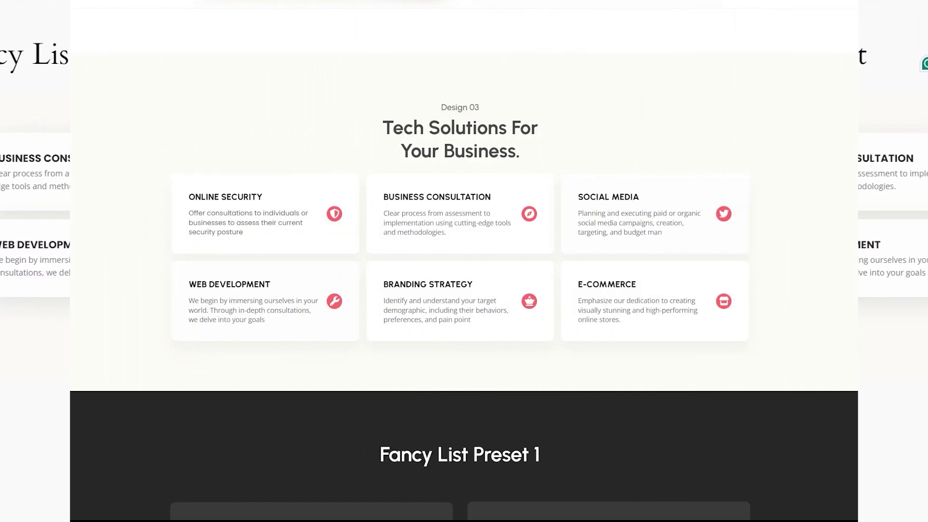
Examine the Fancy List demo page's Design 03, Preset 1, Preset 2 and food list layouts
scroll(464, 261, down, 4)
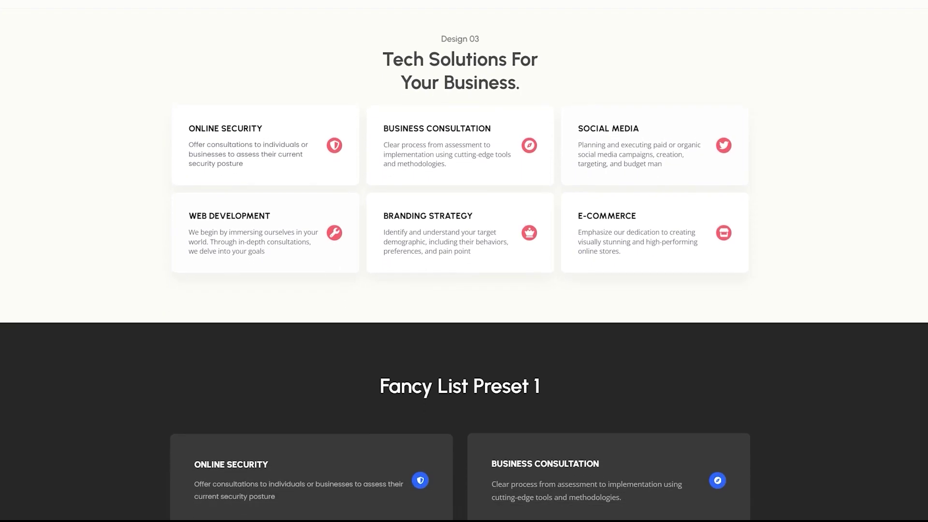
scroll(465, 261, down, 4)
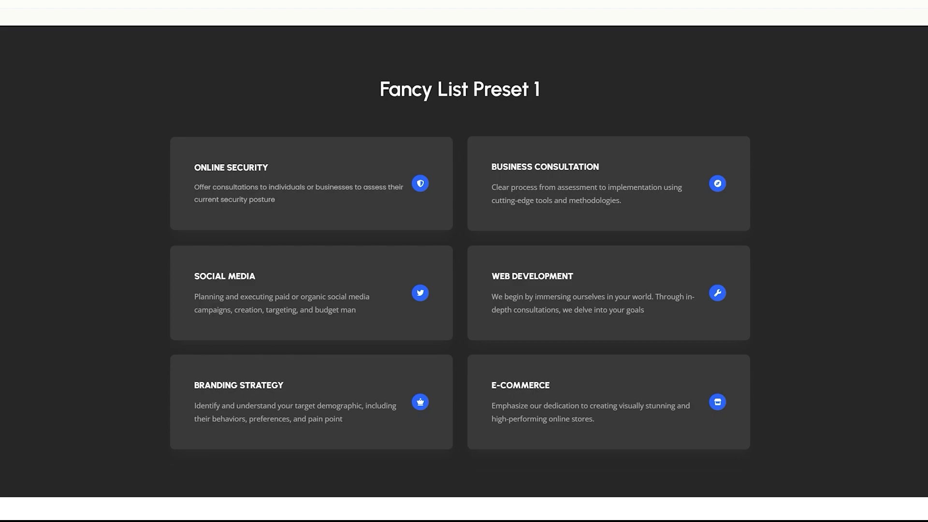
scroll(464, 261, down, 4)
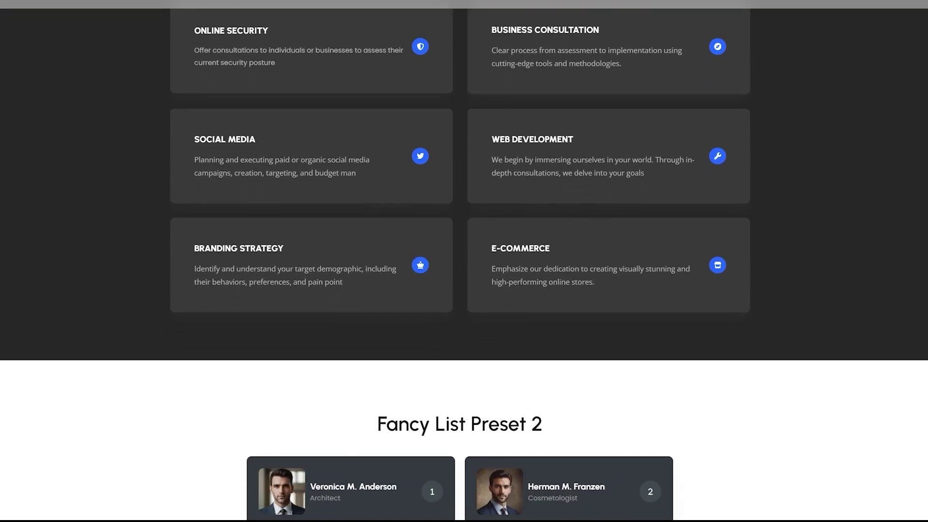
scroll(464, 261, down, 5)
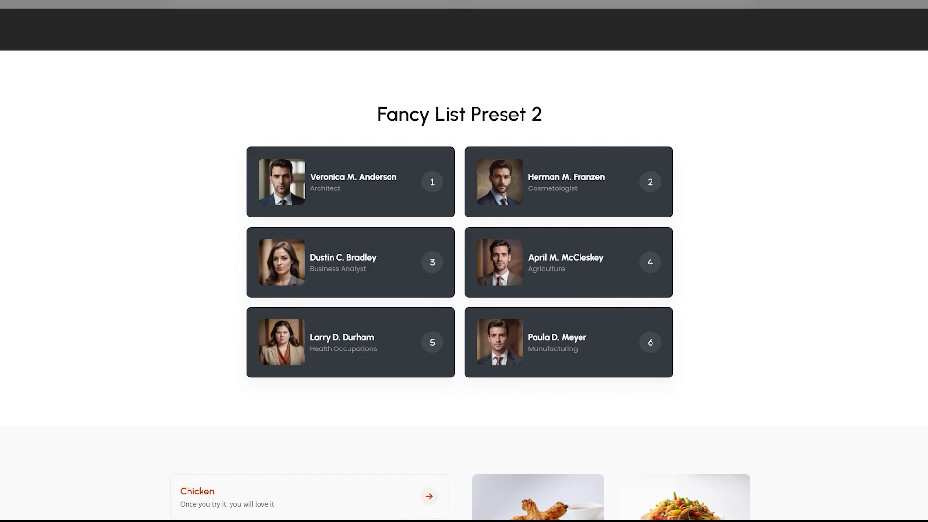
scroll(464, 261, down, 5)
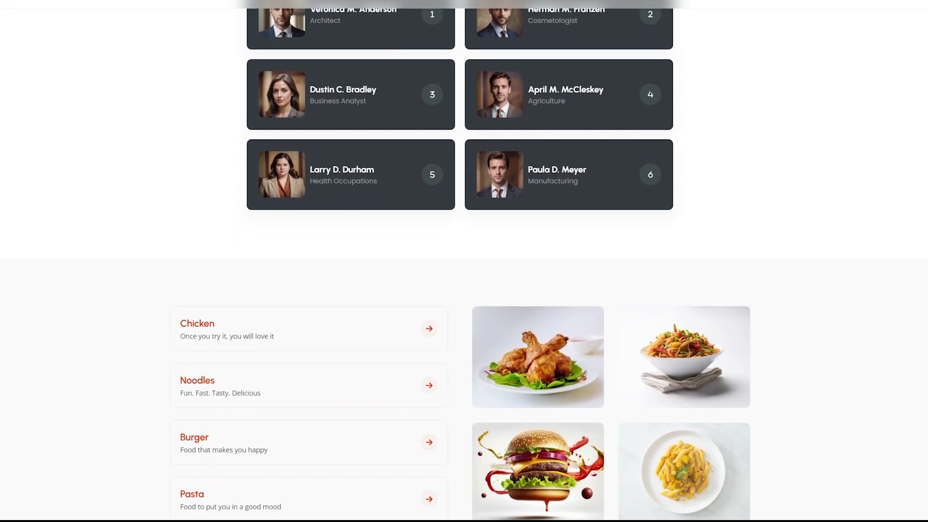
scroll(464, 261, down, 4)
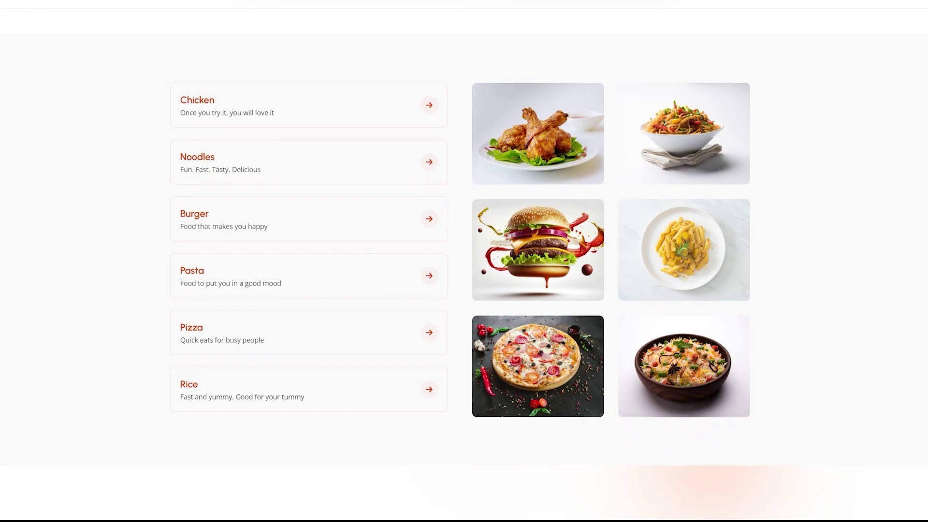